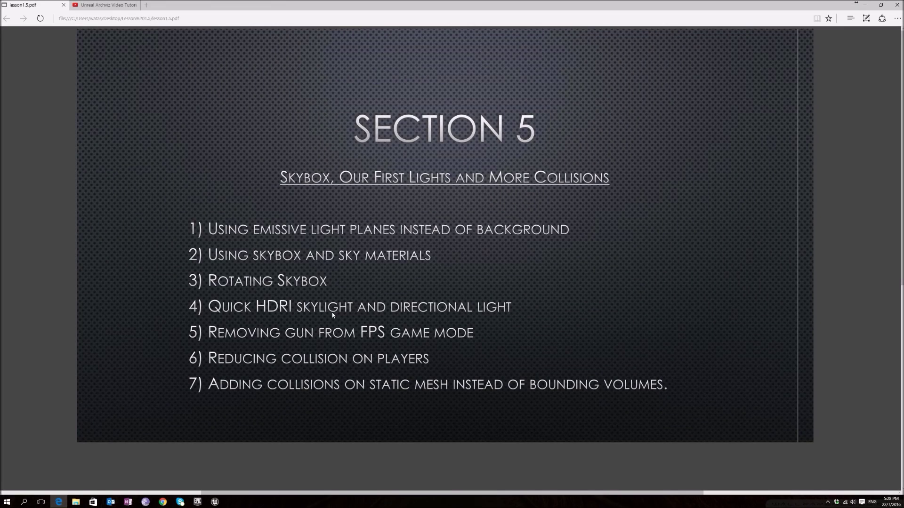
# Switch to Unreal Editor and set the SkyLight's cubemap to Barce_Rooftop_C_3k.
pyautogui.click(59, 503)
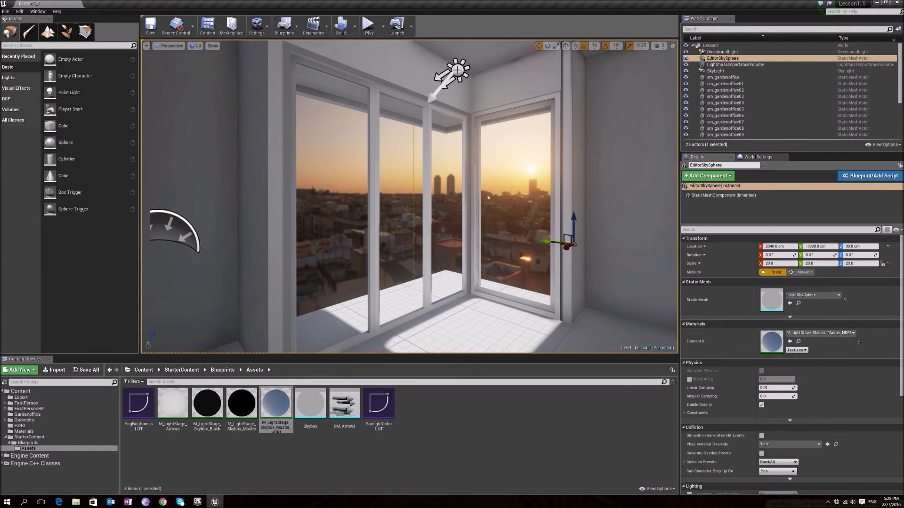
pyautogui.click(457, 69)
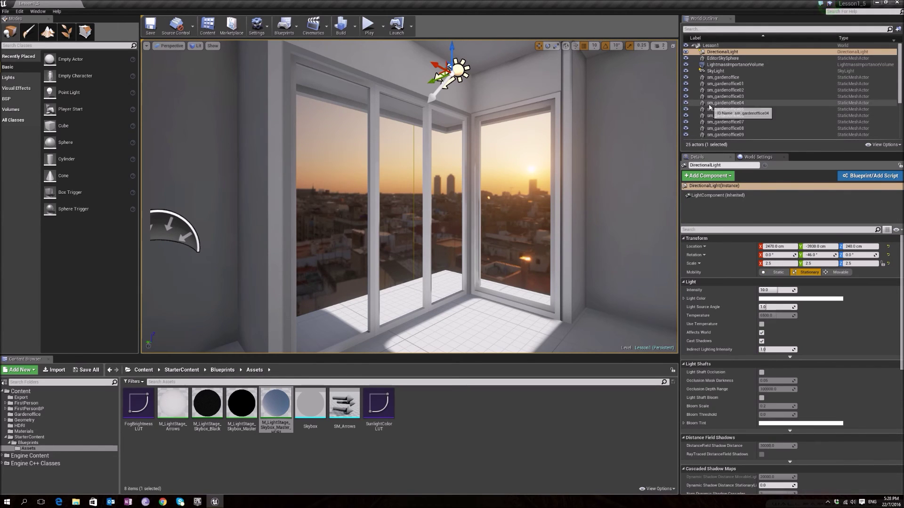
pyautogui.click(188, 231)
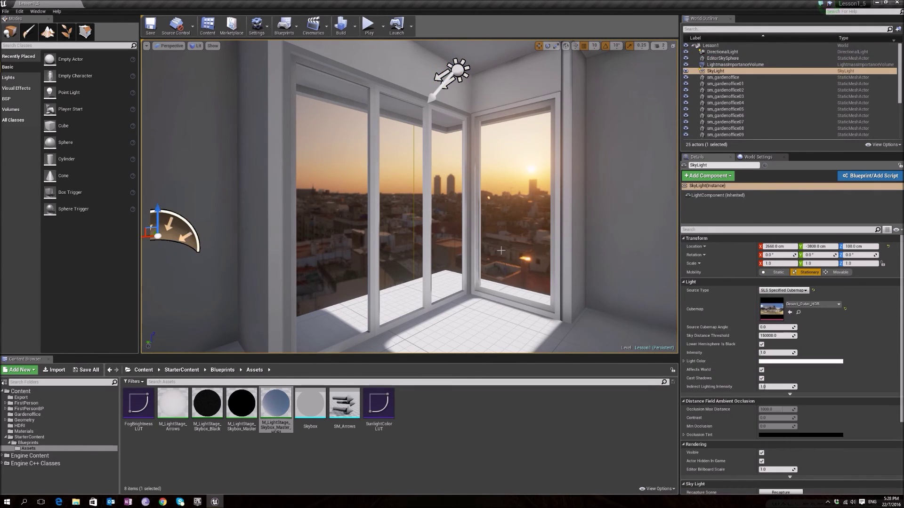
pyautogui.click(793, 306)
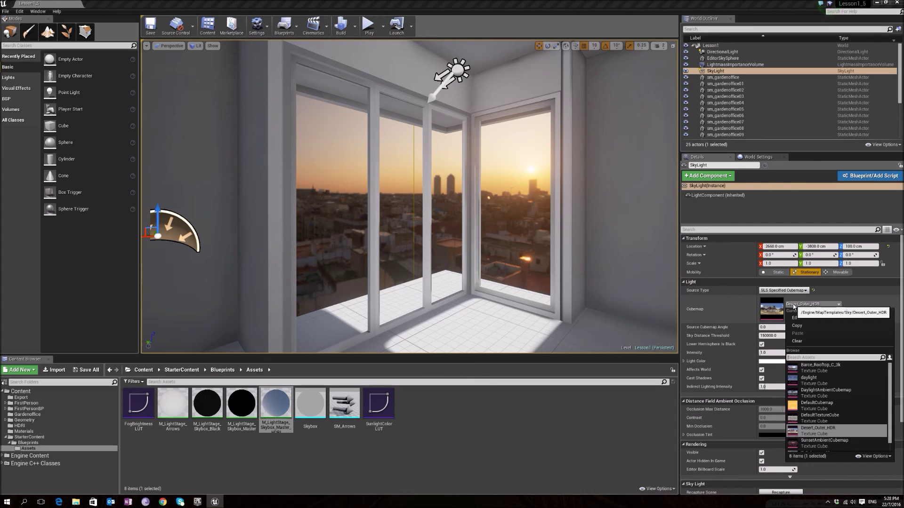
pyautogui.write('barce')
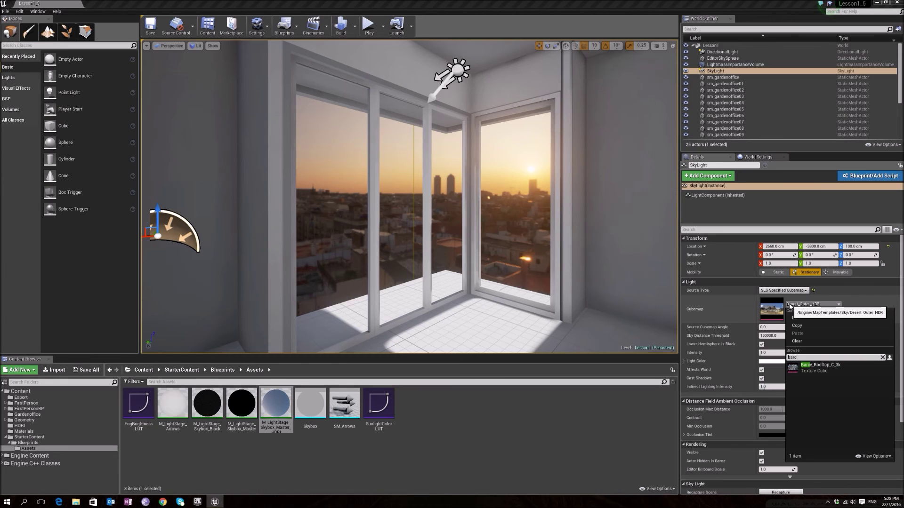
pyautogui.click(820, 365)
# Open the SkyLight's cubemap texture to view the panorama image, and close the texture editor.
pyautogui.moveTo(409, 196); pyautogui.dragTo(440, 184, button='right')
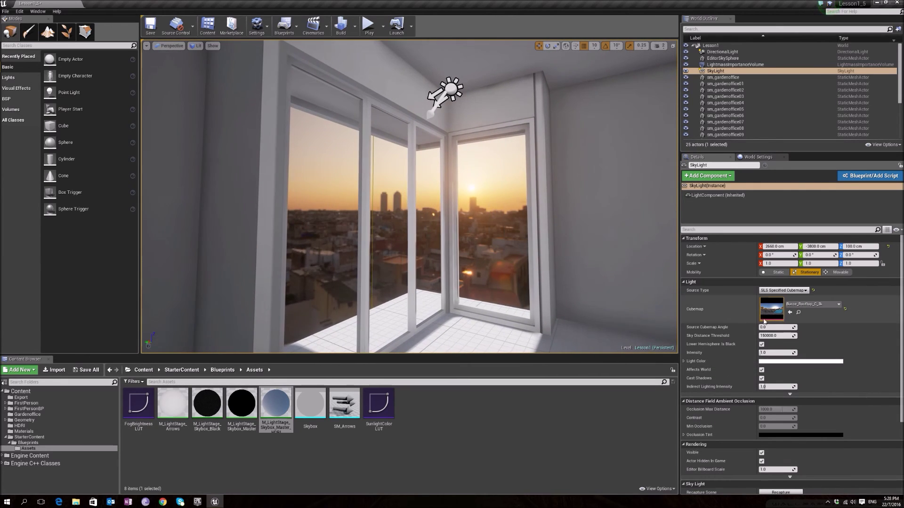
pyautogui.doubleClick(773, 316)
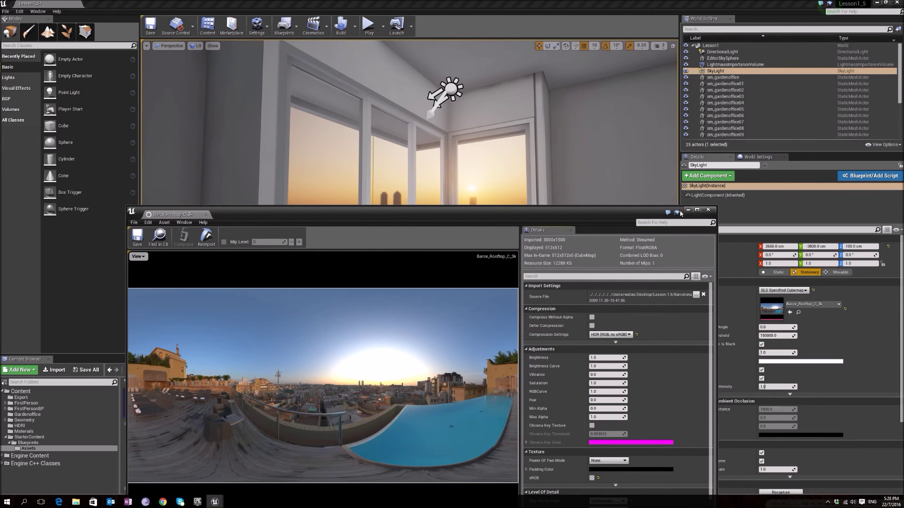
pyautogui.click(708, 210)
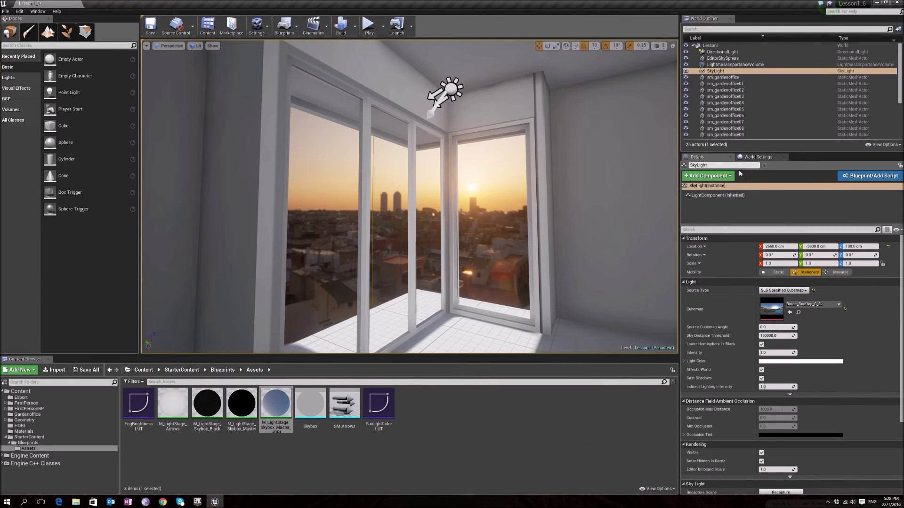
# Examine how the SkyLight and the DirectionalLight illuminate the room near the corner windows.
pyautogui.click(725, 72)
pyautogui.moveTo(495, 295)
pyautogui.mouseDown(button='right')
pyautogui.moveTo(536, 275)
pyautogui.moveTo(490, 299)
pyautogui.mouseUp(button='right')
pyautogui.press('w')
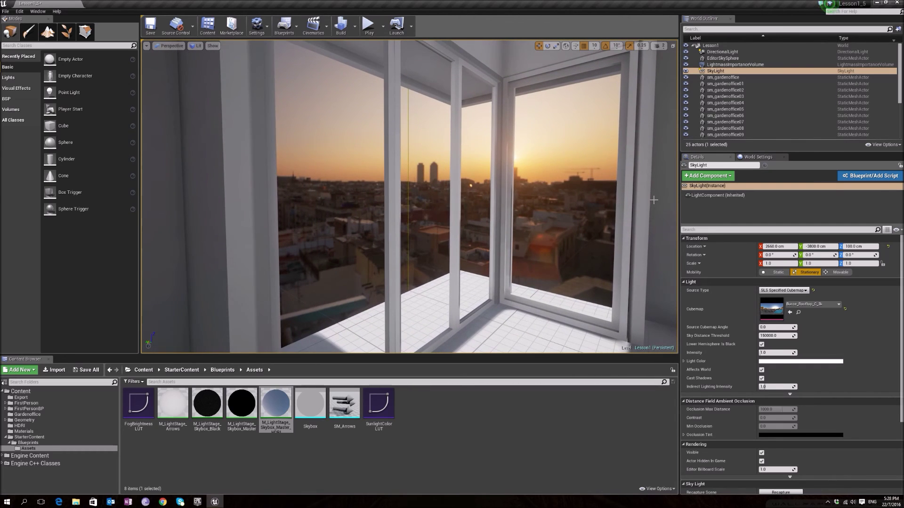
pyautogui.click(725, 71)
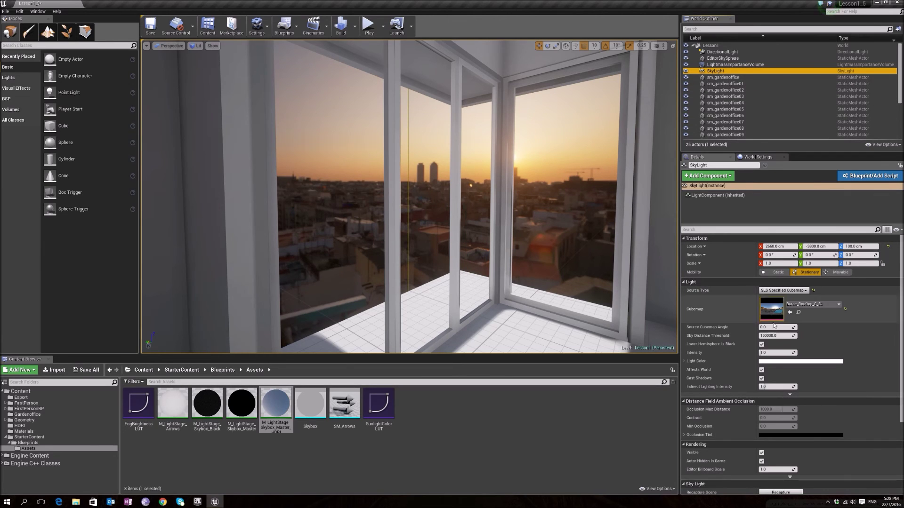
pyautogui.doubleClick(734, 51)
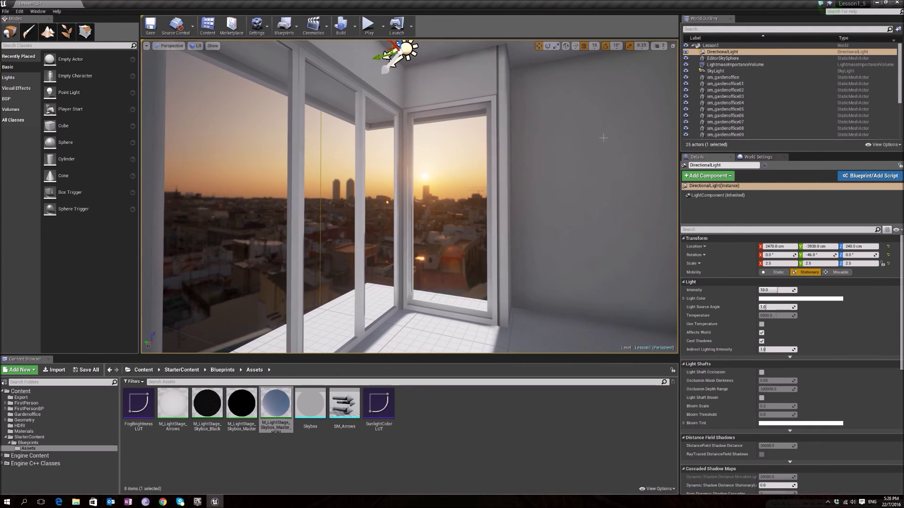
pyautogui.click(711, 71)
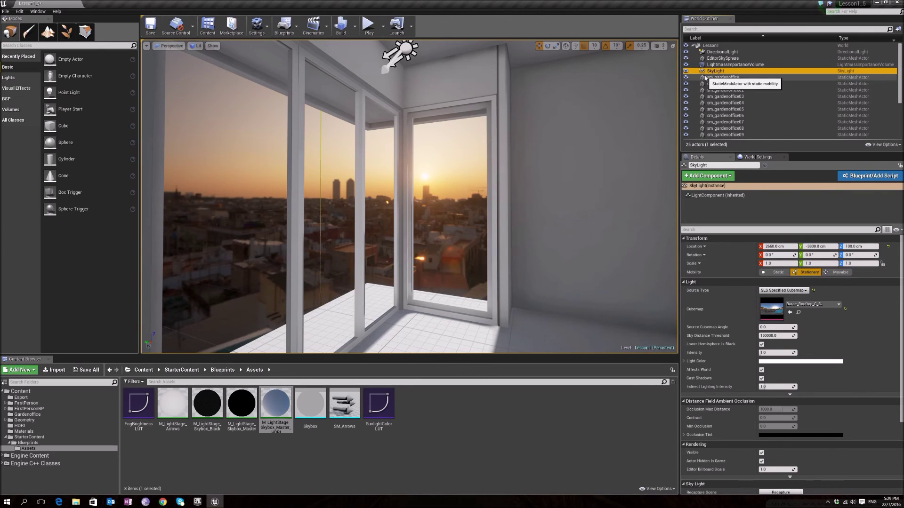
pyautogui.doubleClick(715, 71)
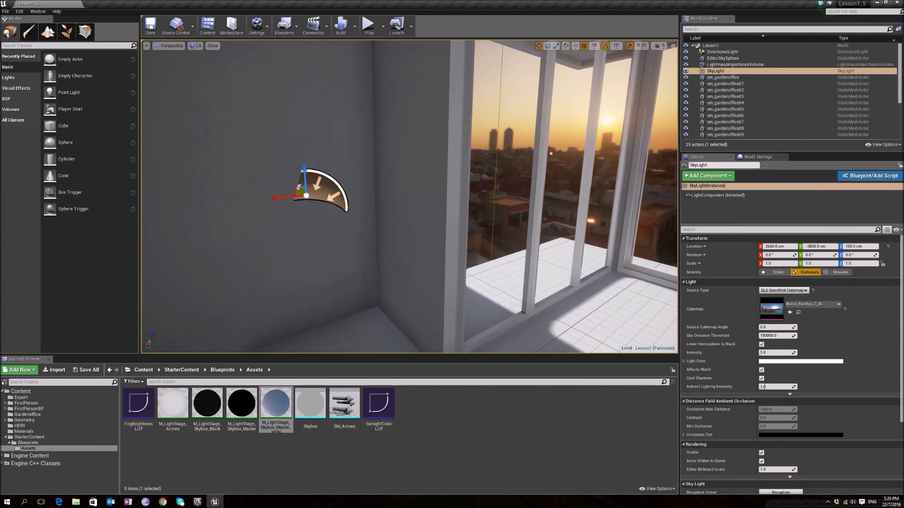
pyautogui.press('s')
pyautogui.press('d')
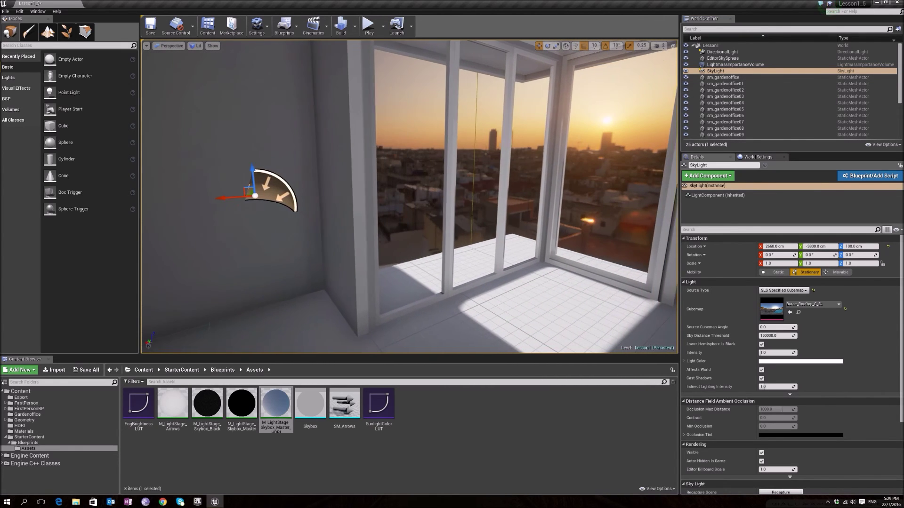
pyautogui.moveTo(480, 199); pyautogui.dragTo(548, 199, button='right')
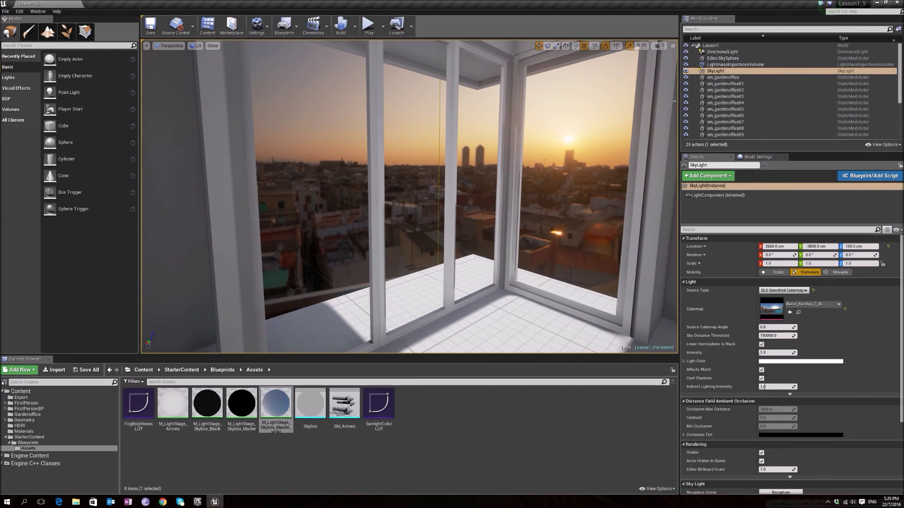
pyautogui.click(721, 52)
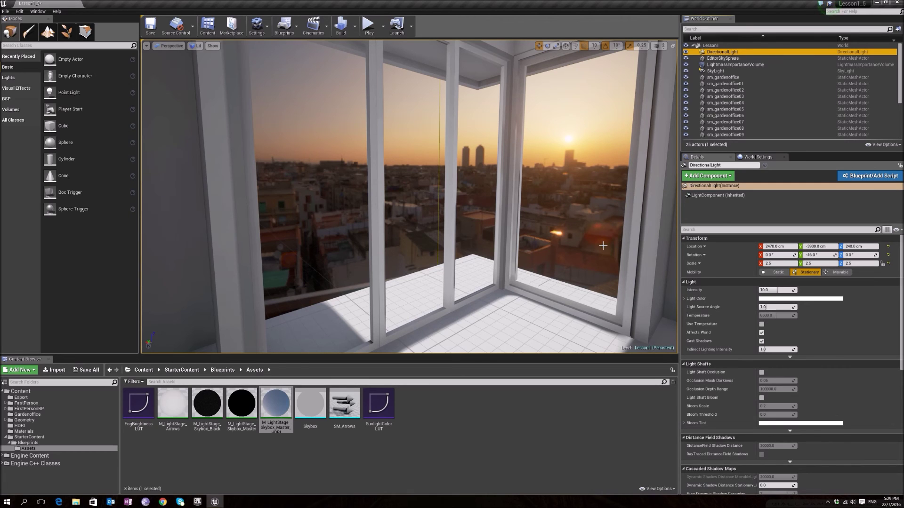
pyautogui.moveTo(597, 244)
pyautogui.mouseDown(button='right')
pyautogui.moveTo(569, 243)
pyautogui.moveTo(591, 242)
pyautogui.mouseUp(button='right')
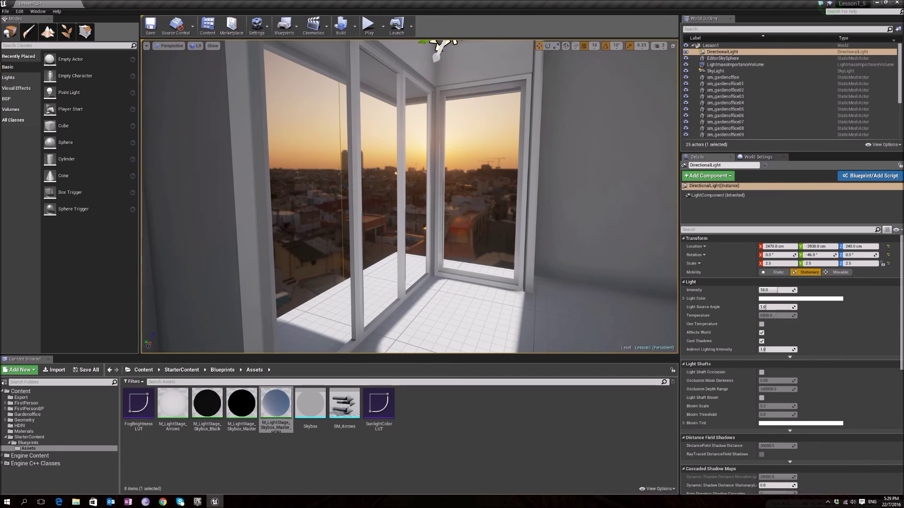
pyautogui.moveTo(409, 196); pyautogui.dragTo(371, 210, button='right')
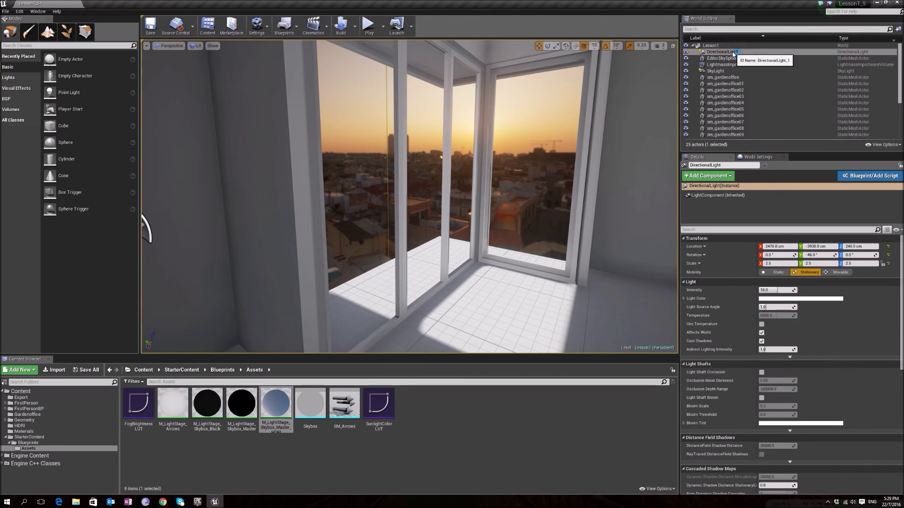
pyautogui.click(729, 71)
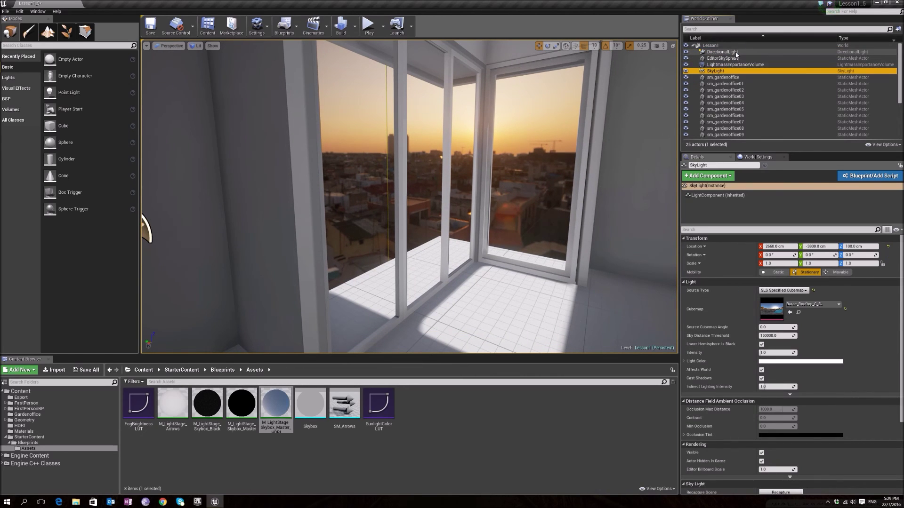
# Enable Use Temperature on the DirectionalLight and set its temperature to 3500.
pyautogui.click(736, 53)
pyautogui.moveTo(495, 160); pyautogui.dragTo(519, 139, button='right')
pyautogui.press('s')
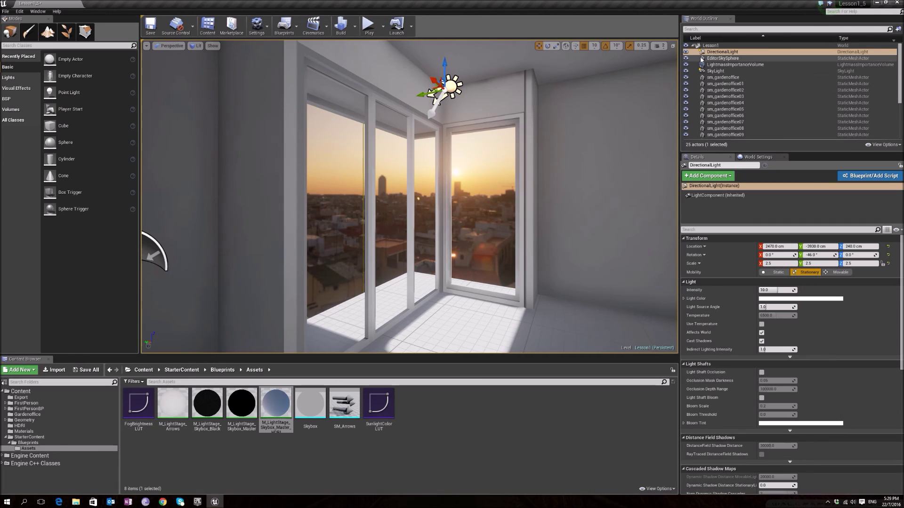
pyautogui.click(762, 324)
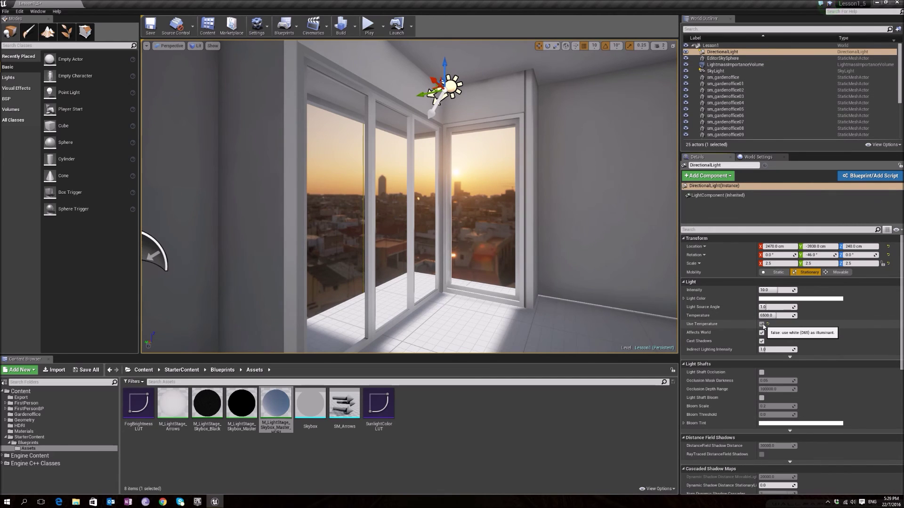
pyautogui.click(772, 316)
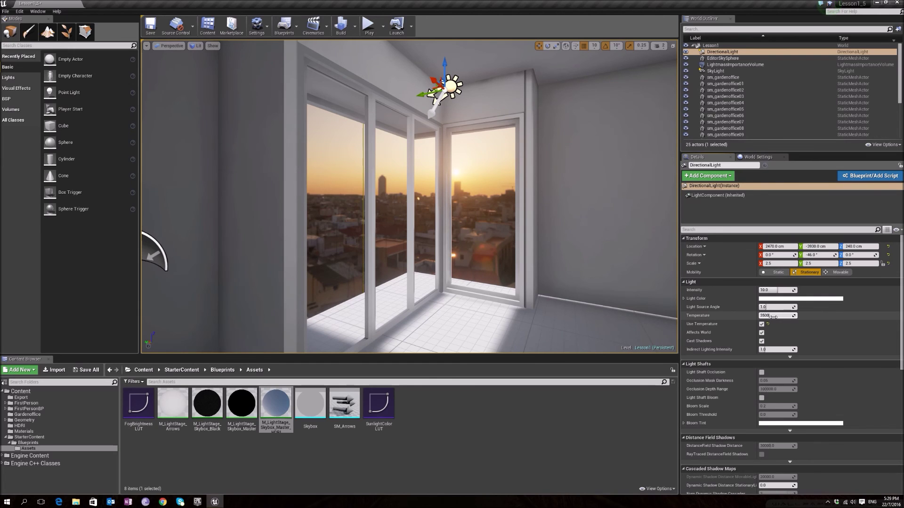
pyautogui.moveTo(490, 278); pyautogui.dragTo(442, 276, button='right')
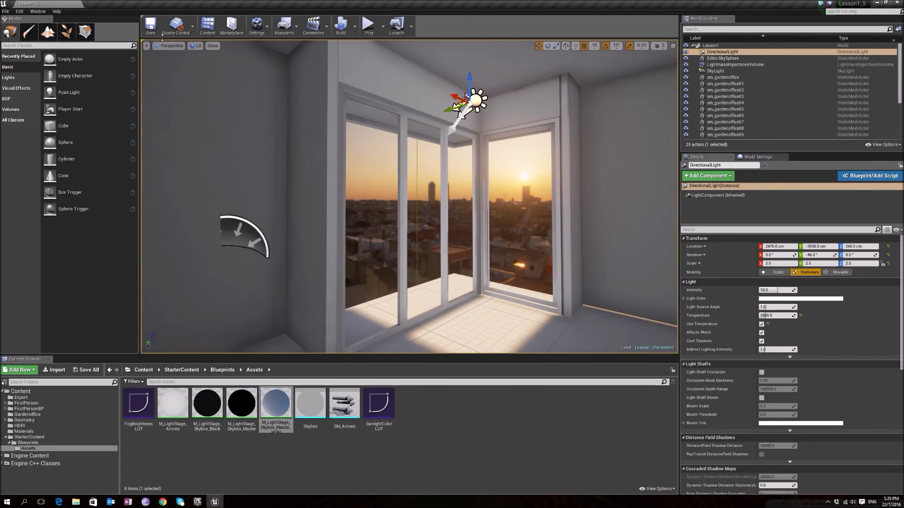
# Save the level, build its lighting with the warmer directional light, and close the message log.
pyautogui.click(144, 32)
pyautogui.click(340, 29)
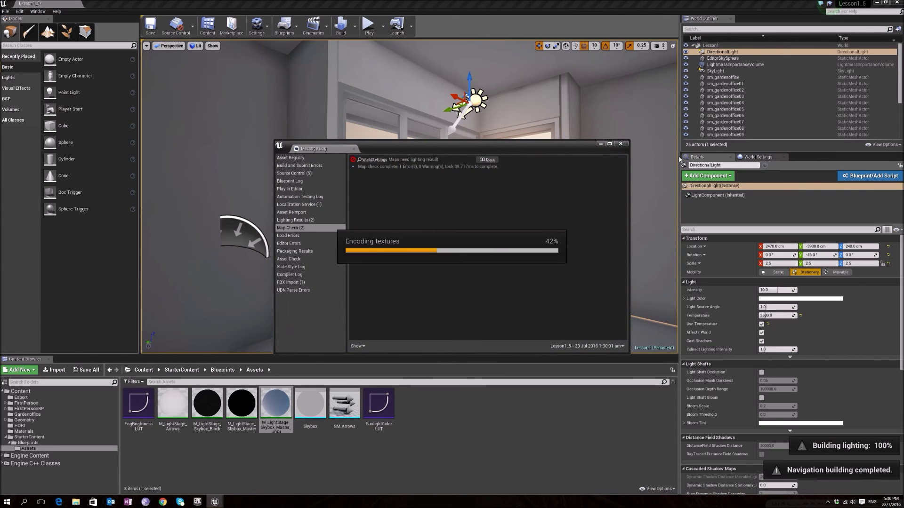
pyautogui.click(622, 144)
pyautogui.moveTo(605, 172); pyautogui.dragTo(257, 184, button='right')
pyautogui.moveTo(419, 175); pyautogui.dragTo(238, 196, button='right')
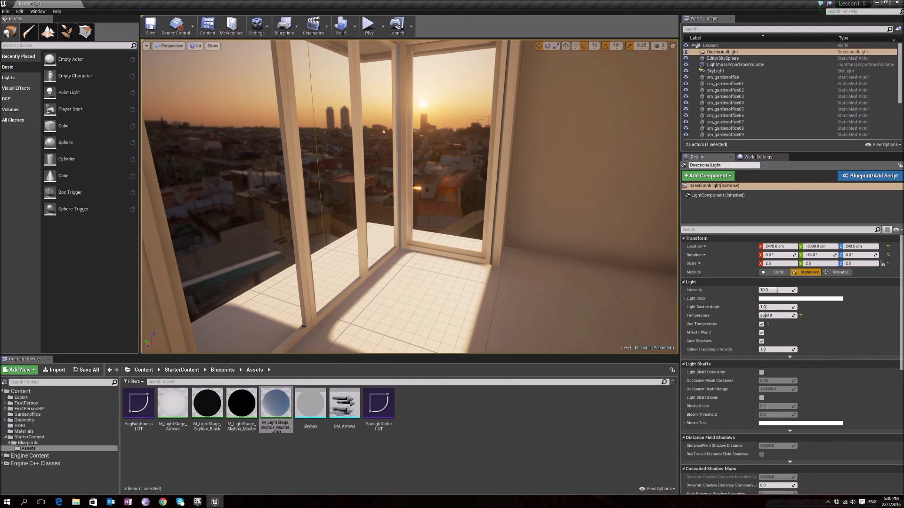
pyautogui.moveTo(409, 196); pyautogui.dragTo(372, 195, button='right')
pyautogui.moveTo(328, 170); pyautogui.dragTo(384, 172, button='right')
# Select walls sm_gardenoffice03, 04 and 05, set the position grid snap to 1, and nudge them slightly down vertically.
pyautogui.click(480, 241)
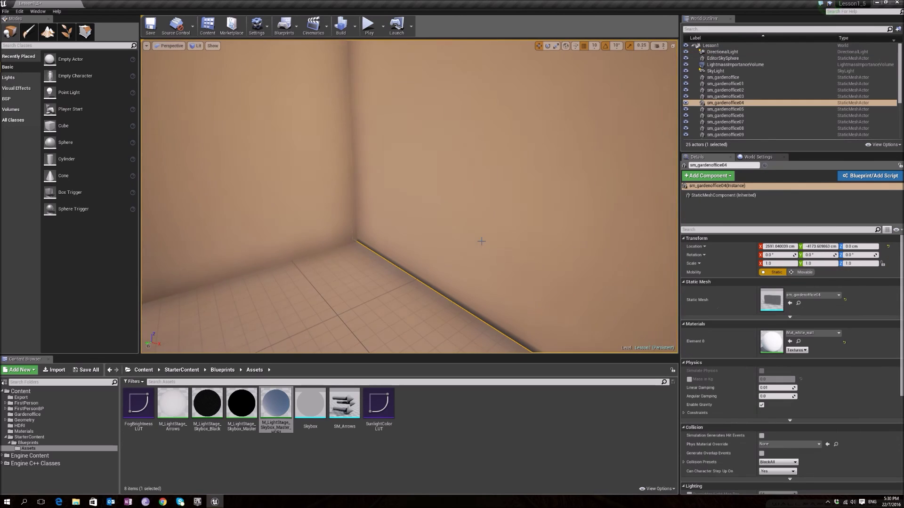
pyautogui.keyDown('ctrl'); pyautogui.click(312, 193); pyautogui.keyUp('ctrl')
pyautogui.moveTo(312, 193); pyautogui.dragTo(383, 218, button='right')
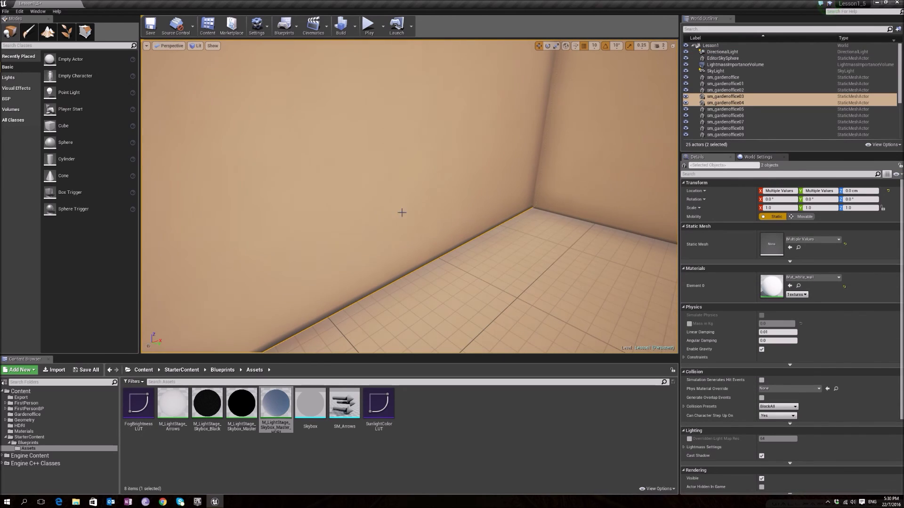
pyautogui.keyDown('ctrl'); pyautogui.click(585, 184); pyautogui.keyUp('ctrl')
pyautogui.moveTo(585, 184); pyautogui.dragTo(447, 183, button='right')
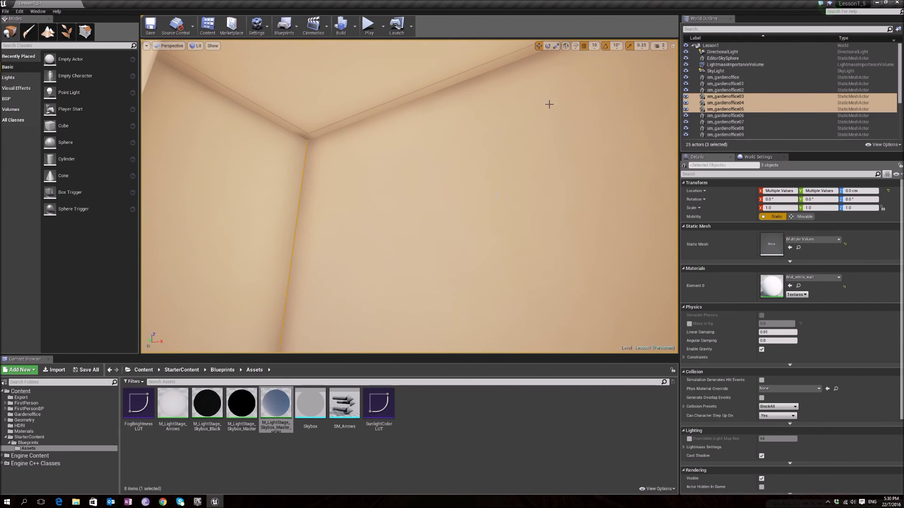
pyautogui.click(594, 46)
pyautogui.click(600, 61)
pyautogui.moveTo(509, 152); pyautogui.dragTo(471, 235, button='right')
pyautogui.moveTo(485, 170); pyautogui.dragTo(511, 186, button='right')
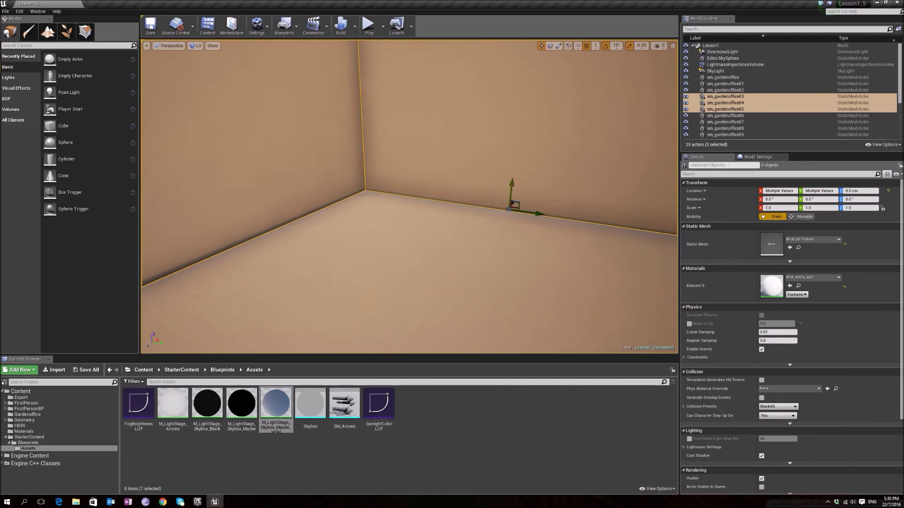
pyautogui.moveTo(511, 186); pyautogui.dragTo(511, 188)
# Rebuild the level's lighting and dismiss the message log.
pyautogui.click(429, 227)
pyautogui.moveTo(429, 228); pyautogui.dragTo(353, 155, button='right')
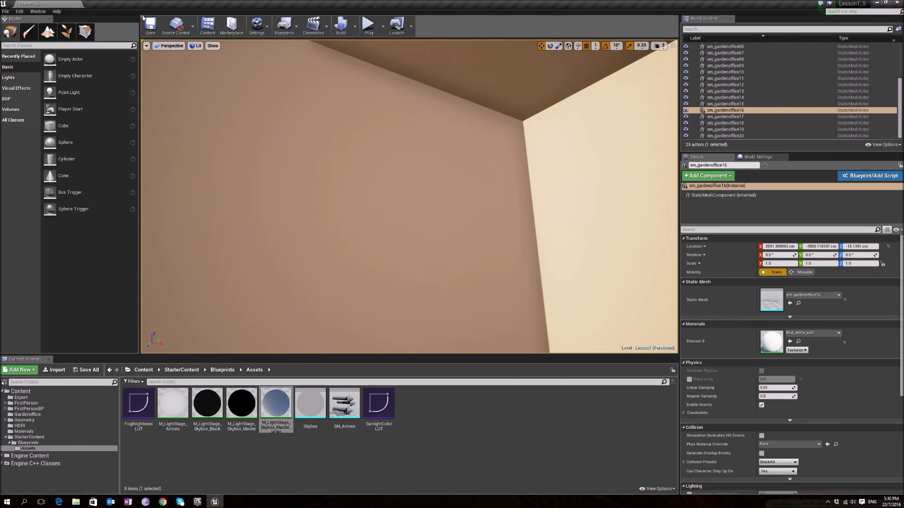
pyautogui.click(340, 26)
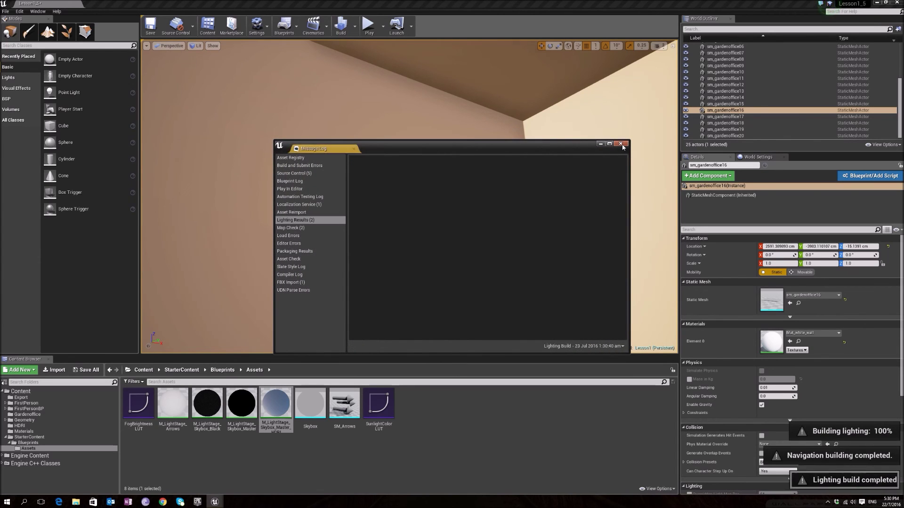
pyautogui.click(620, 144)
pyautogui.moveTo(409, 196); pyautogui.dragTo(287, 278, button='right')
pyautogui.moveTo(333, 50); pyautogui.dragTo(367, 95, button='right')
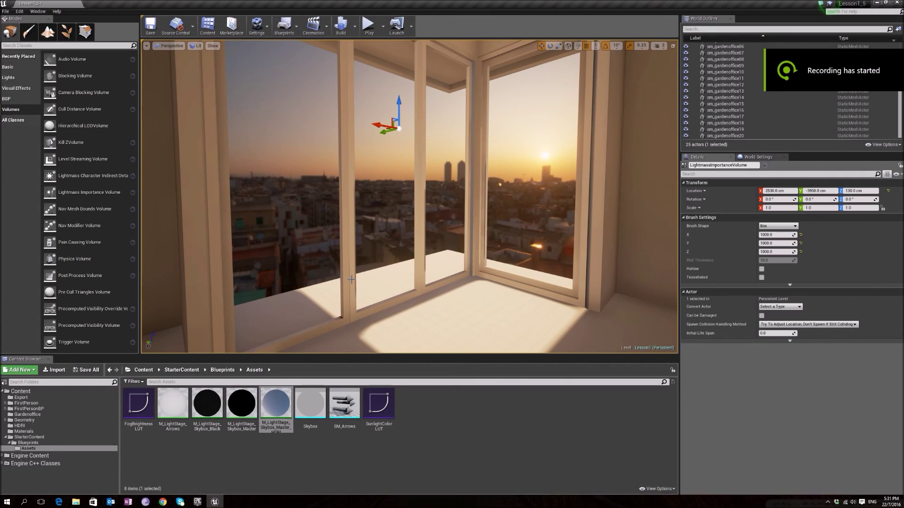
# Move all sm_gardenoffice static meshes from the Export folder into the Gardenoffice folder.
pyautogui.moveTo(372, 278); pyautogui.dragTo(372, 279, button='right')
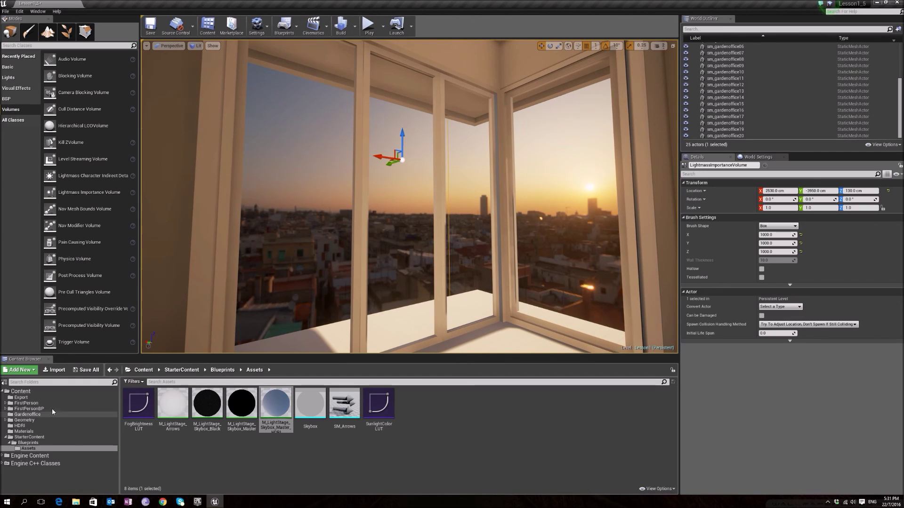
pyautogui.click(33, 403)
pyautogui.press('Up')
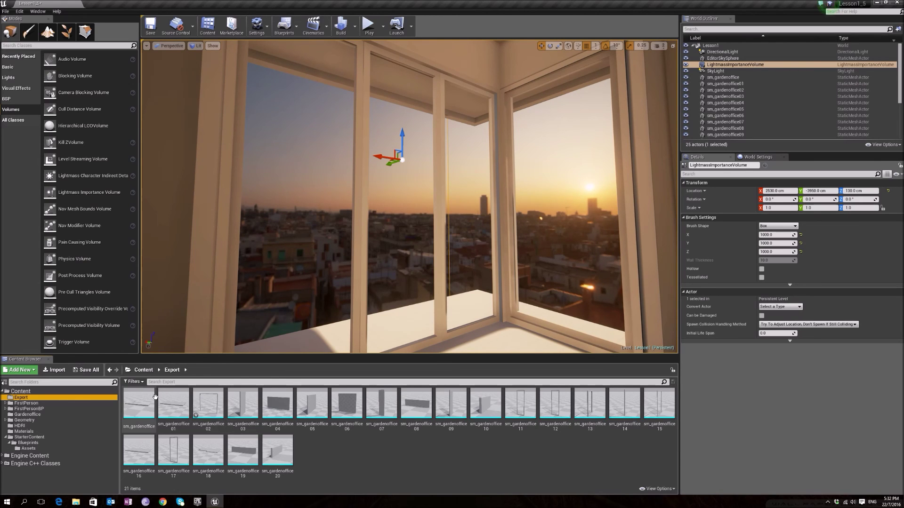
pyautogui.click(138, 402)
pyautogui.keyDown('shift'); pyautogui.click(271, 460); pyautogui.keyUp('shift')
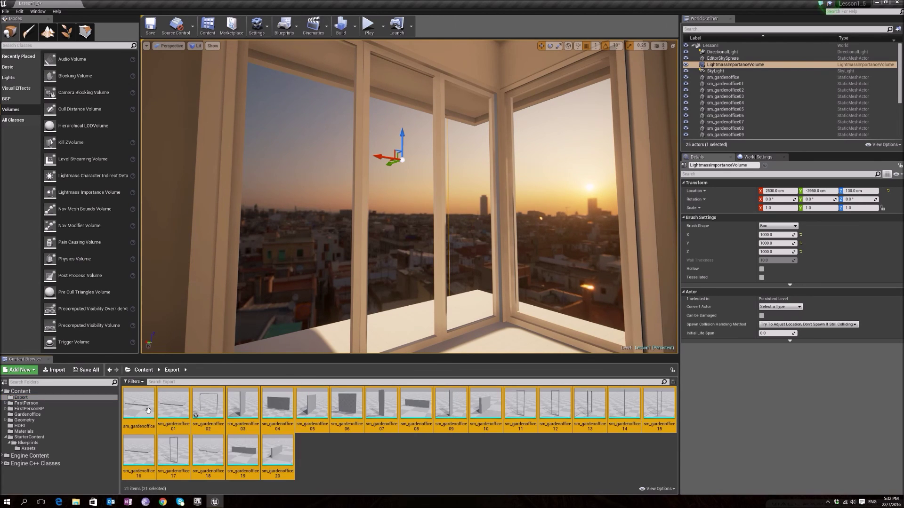
pyautogui.moveTo(145, 407); pyautogui.dragTo(44, 418)
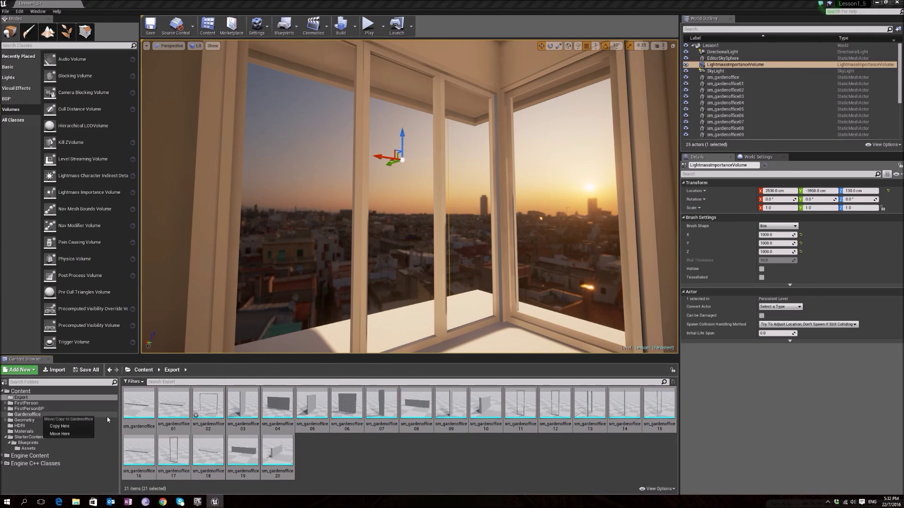
pyautogui.click(60, 433)
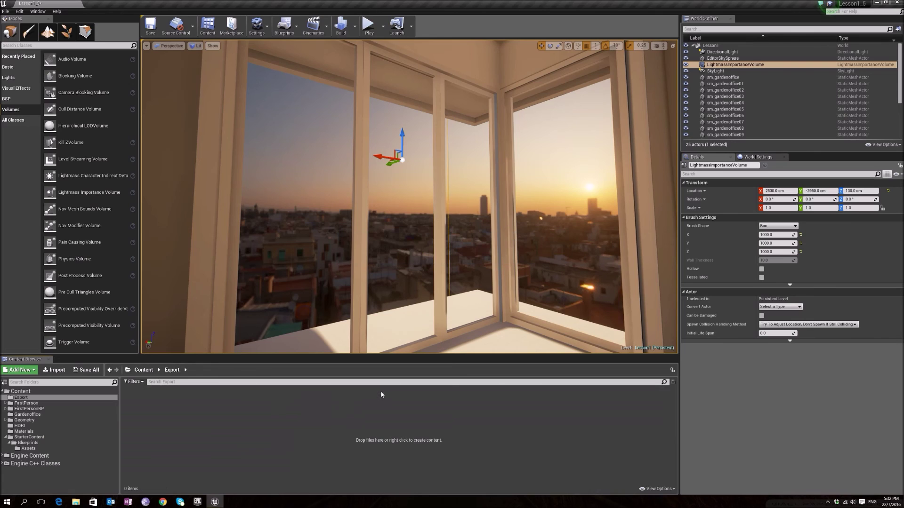
# Move the StarterContent folder, including its Blueprints subfolder, into the HDRI folder.
pyautogui.click(31, 437)
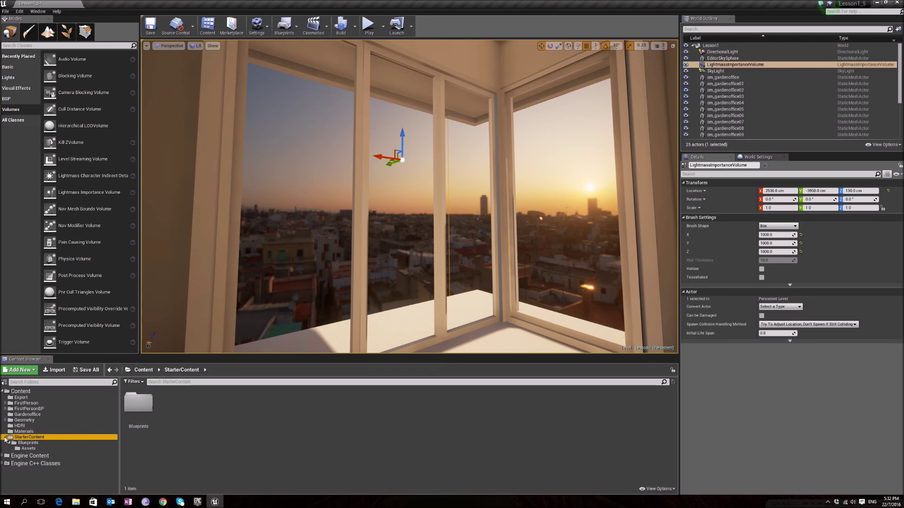
pyautogui.moveTo(16, 435); pyautogui.dragTo(24, 428)
pyautogui.click(55, 437)
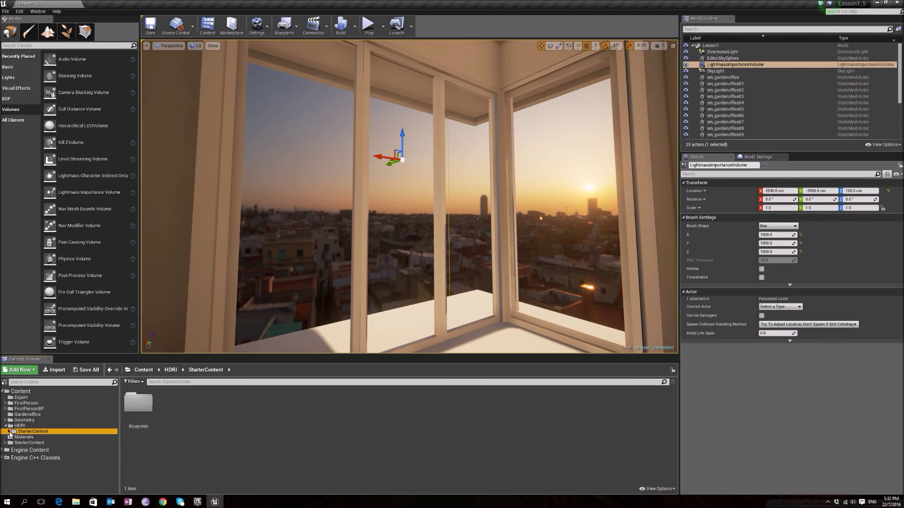
pyautogui.click(24, 443)
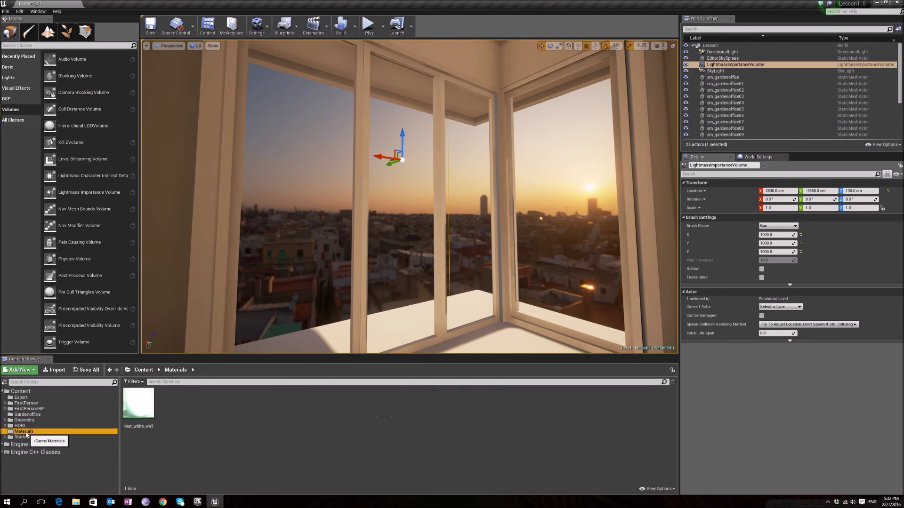
pyautogui.click(25, 439)
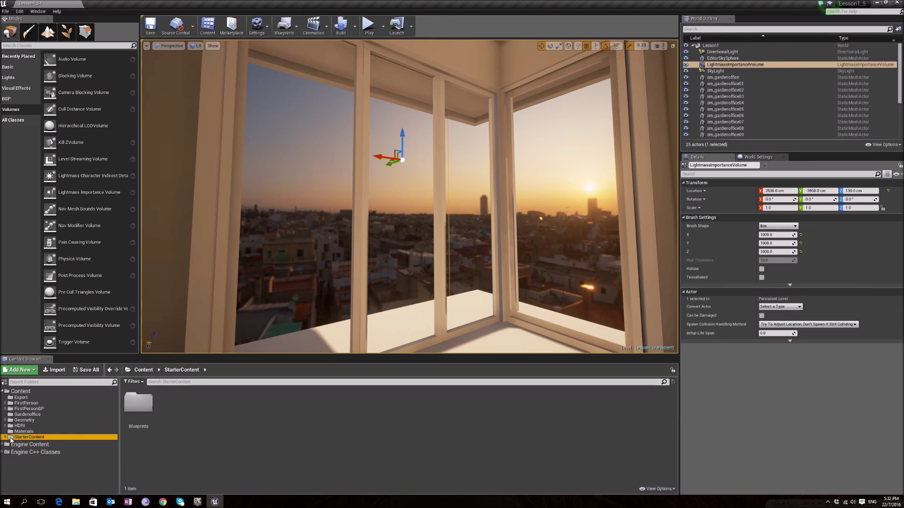
pyautogui.moveTo(15, 439); pyautogui.dragTo(19, 426)
pyautogui.click(43, 444)
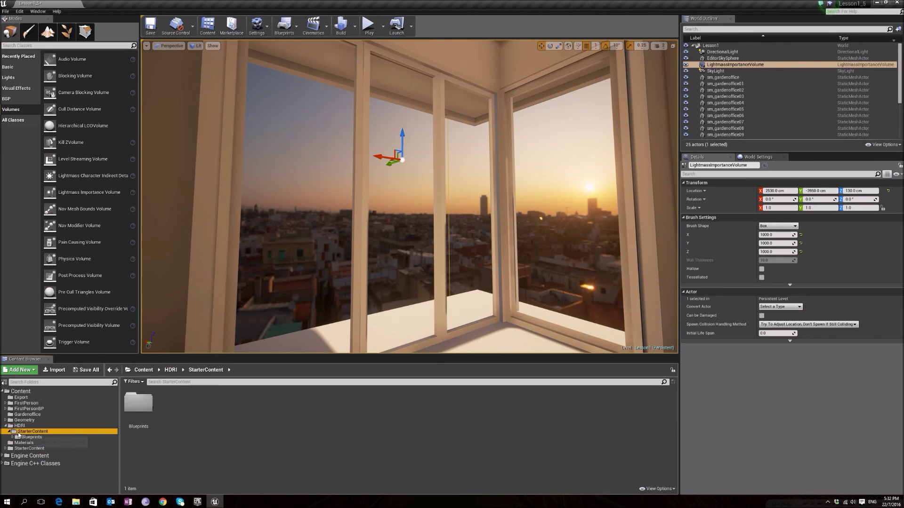
pyautogui.click(23, 436)
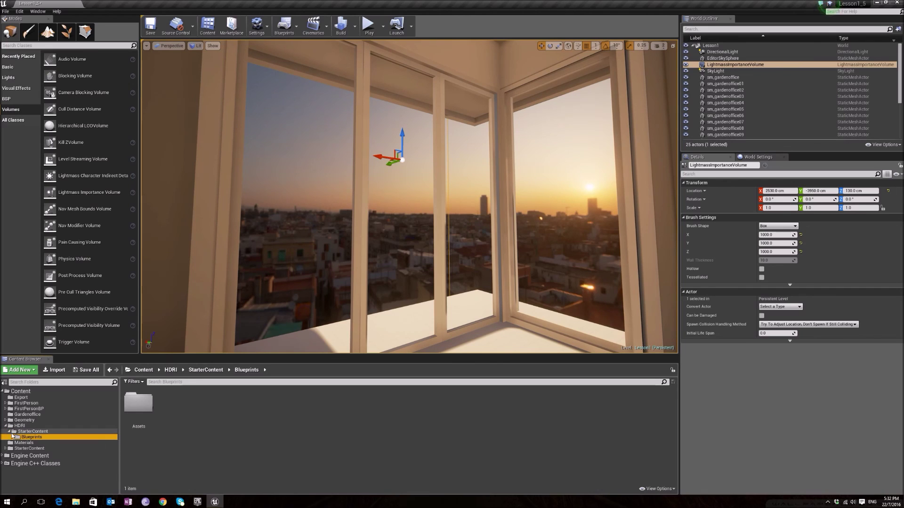
# Try to delete the Assets folder inside the original StarterContent/Blueprints folder.
pyautogui.click(6, 426)
pyautogui.click(14, 437)
pyautogui.click(6, 437)
pyautogui.click(17, 443)
pyautogui.click(27, 448)
pyautogui.click(28, 442)
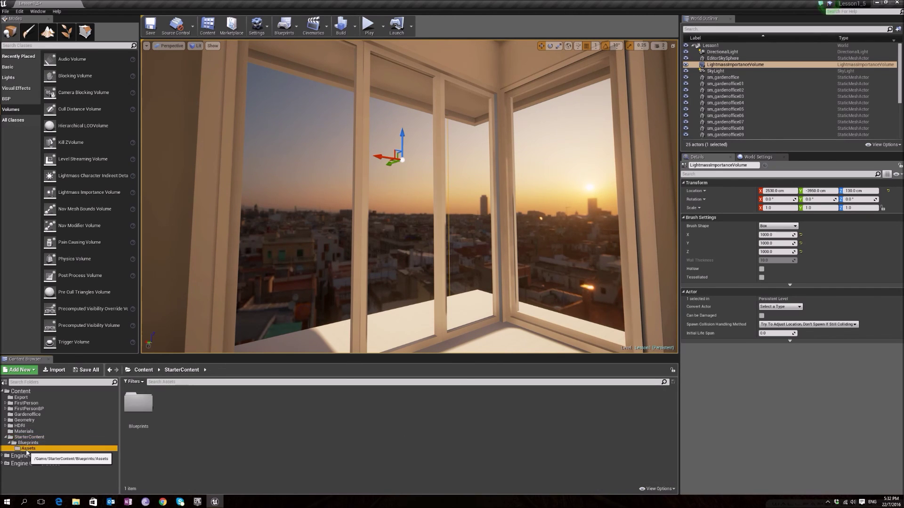
pyautogui.rightClick(27, 449)
pyautogui.click(39, 398)
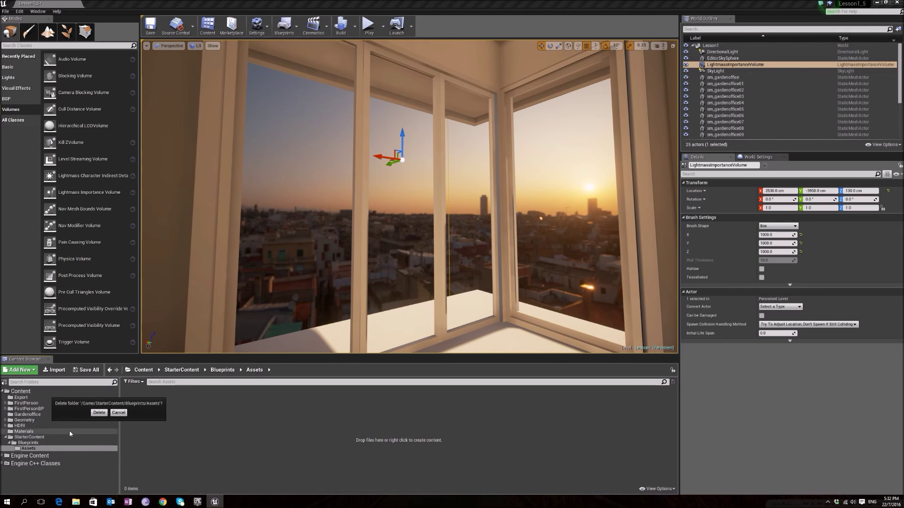
pyautogui.click(98, 413)
pyautogui.click(436, 364)
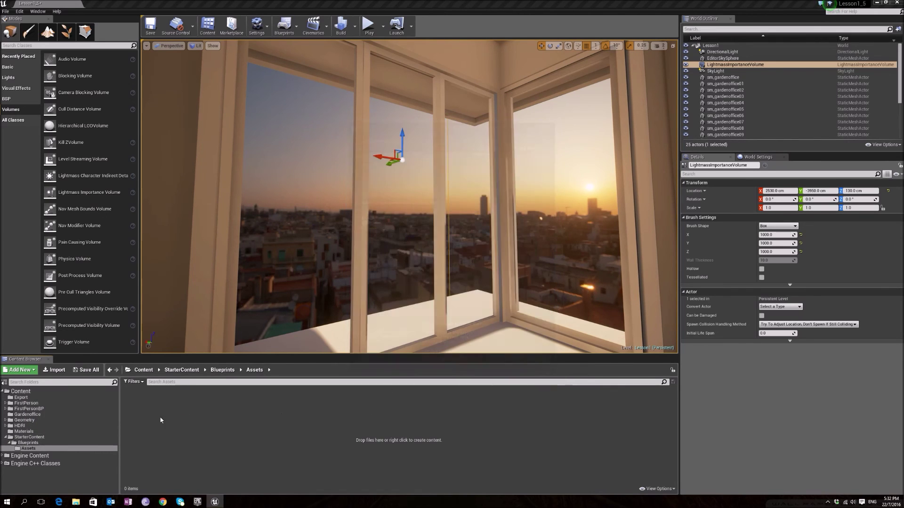
# Check the original StarterContent subfolders and the Gardenoffice and Export folders for their remaining contents.
pyautogui.rightClick(34, 443)
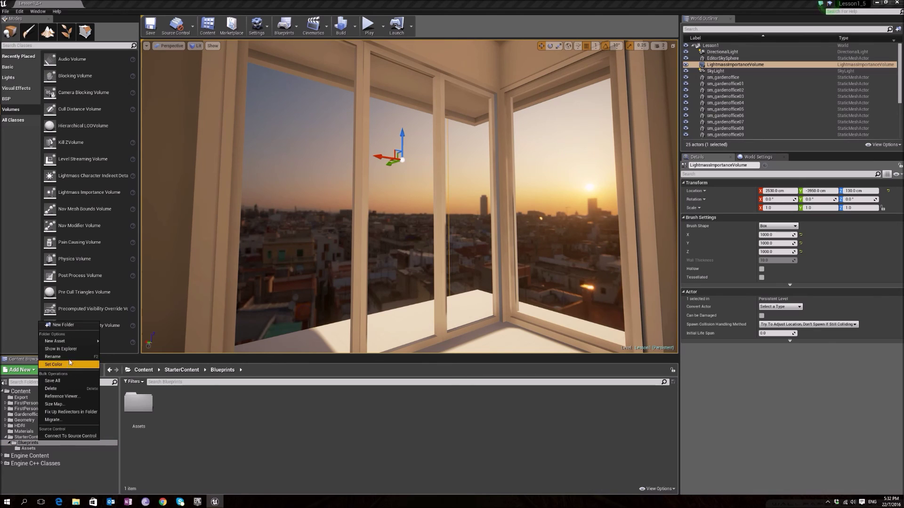
pyautogui.click(30, 449)
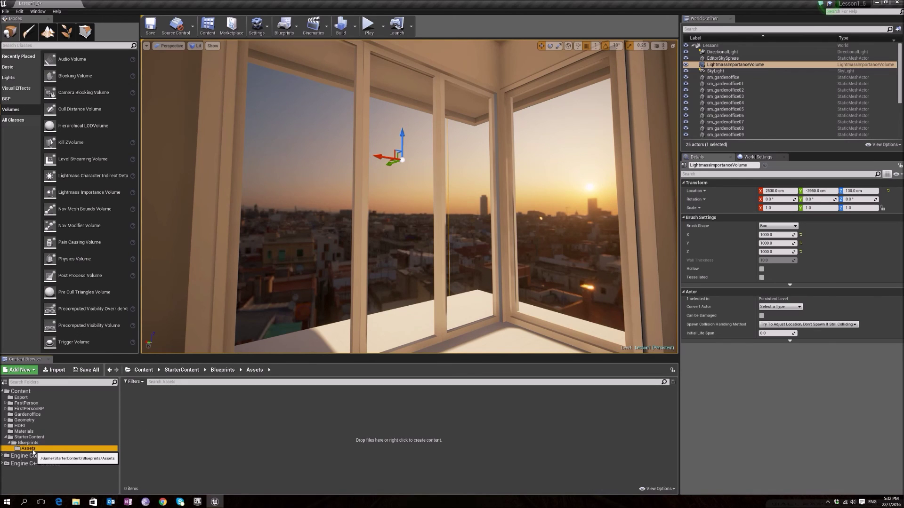
pyautogui.click(31, 443)
pyautogui.click(33, 437)
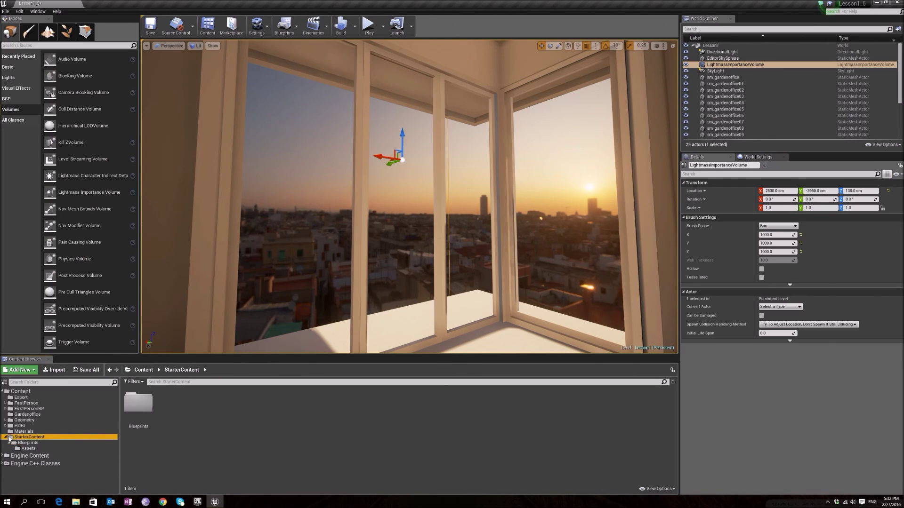
pyautogui.click(5, 437)
pyautogui.click(5, 421)
pyautogui.click(12, 414)
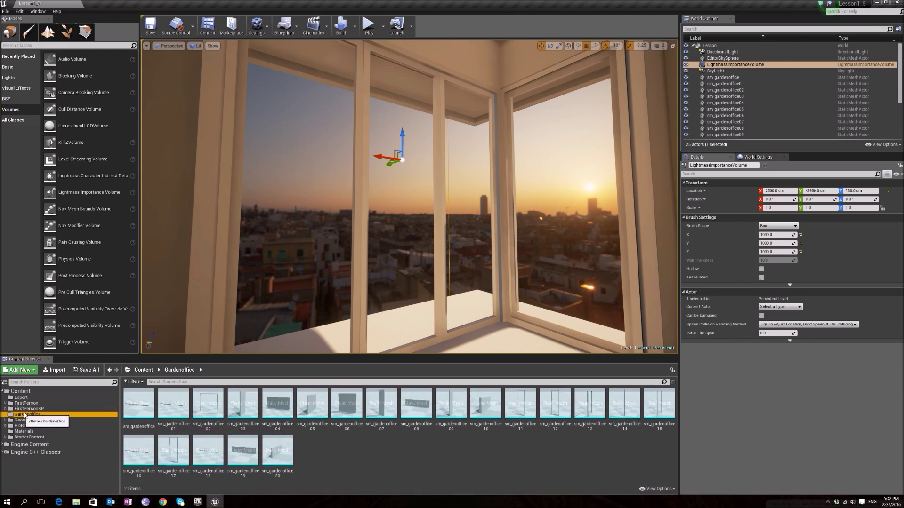
pyautogui.click(16, 398)
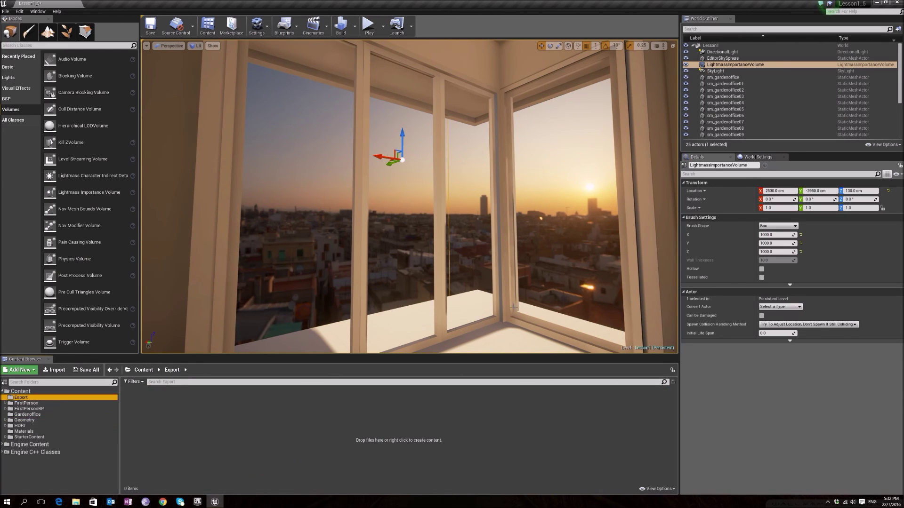
# Group all sm_gardenoffice actors in the World Outliner into a new folder named SM_GardenOffice and collapse it.
pyautogui.click(776, 77)
pyautogui.scroll(-4, 789, 116)
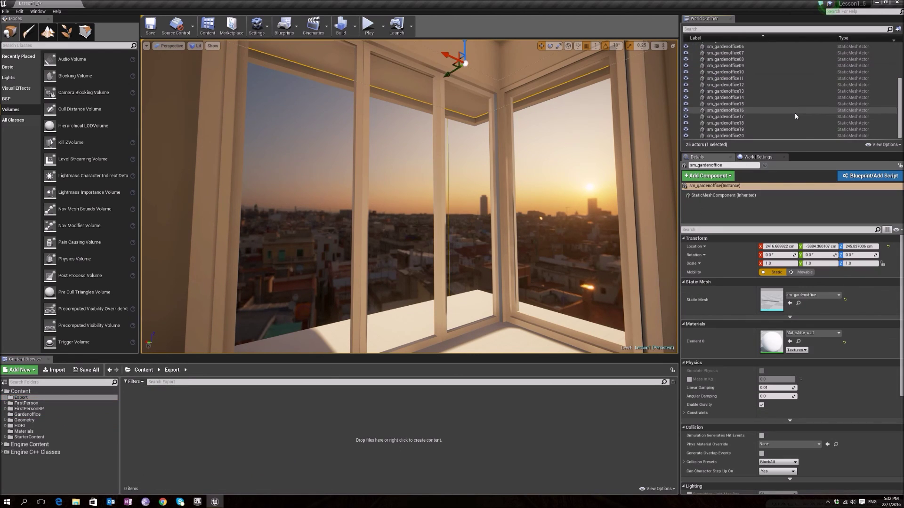
pyautogui.keyDown('shift'); pyautogui.click(725, 136); pyautogui.keyUp('shift')
pyautogui.scroll(4, 736, 104)
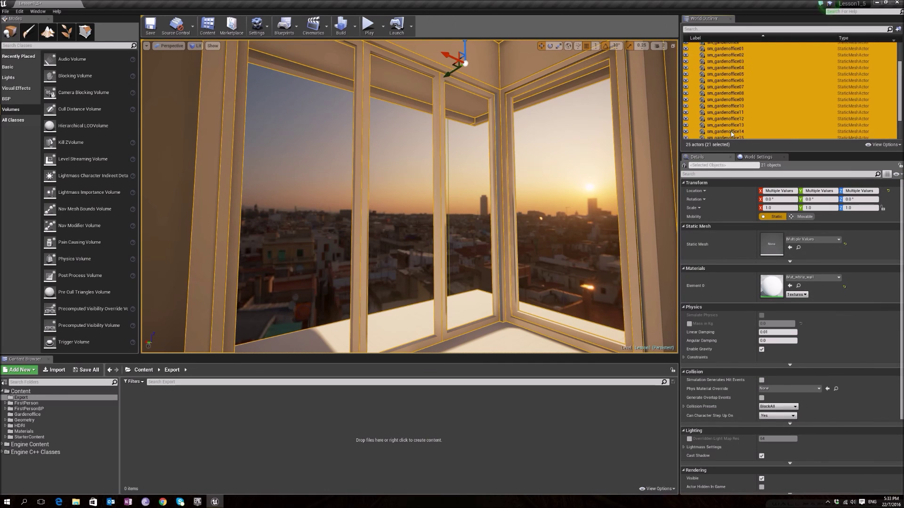
pyautogui.rightClick(729, 79)
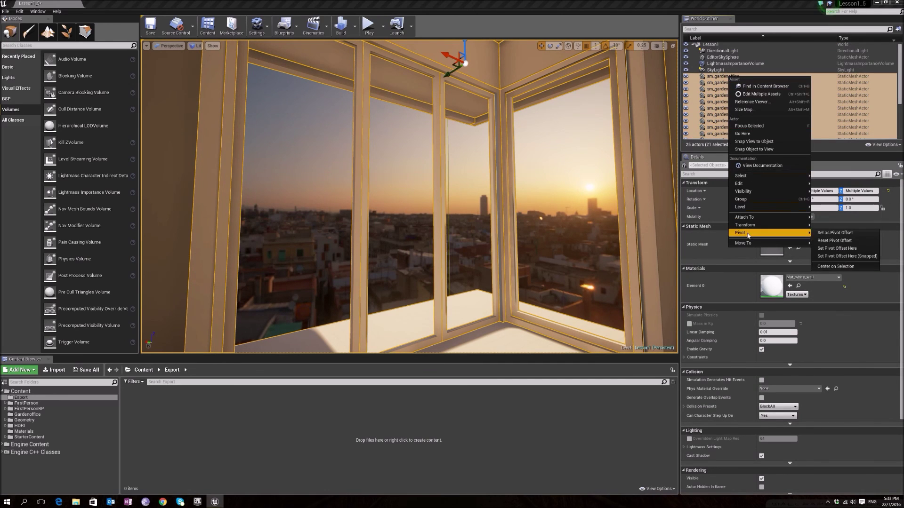
pyautogui.moveTo(756, 244)
pyautogui.click(840, 243)
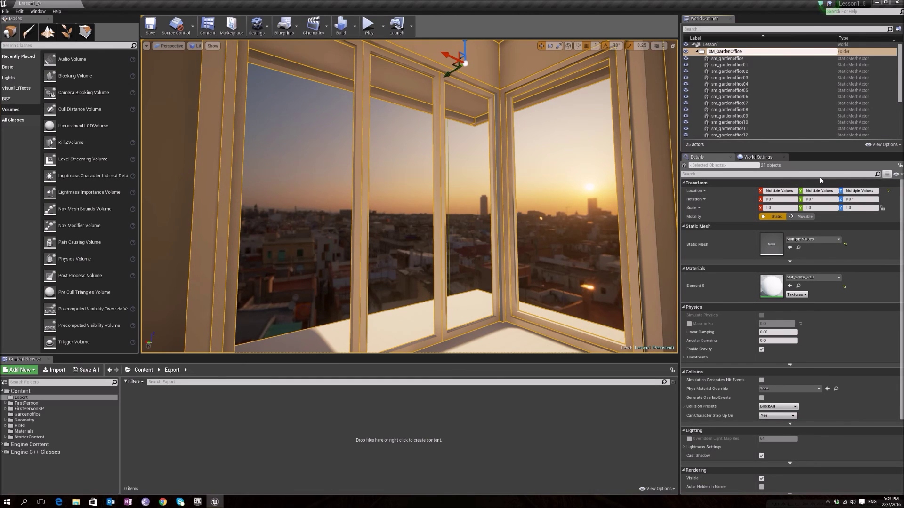
pyautogui.press('Return')
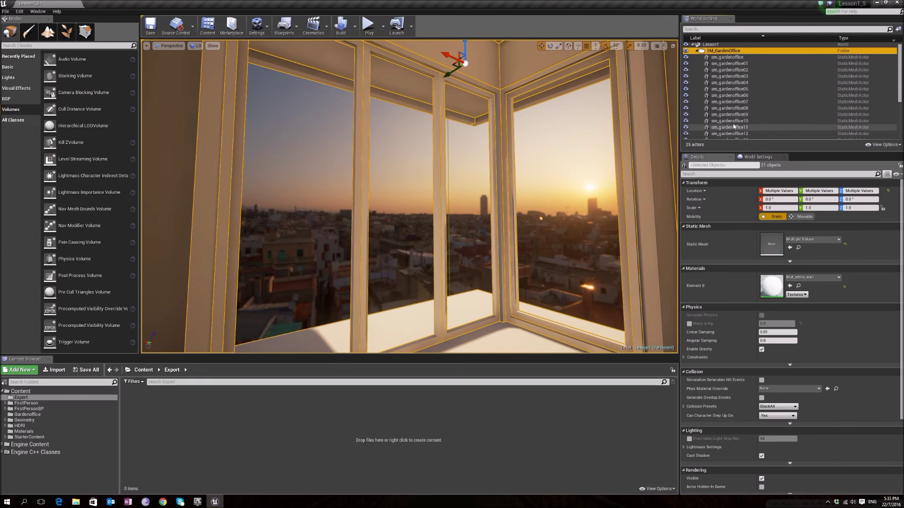
pyautogui.click(697, 52)
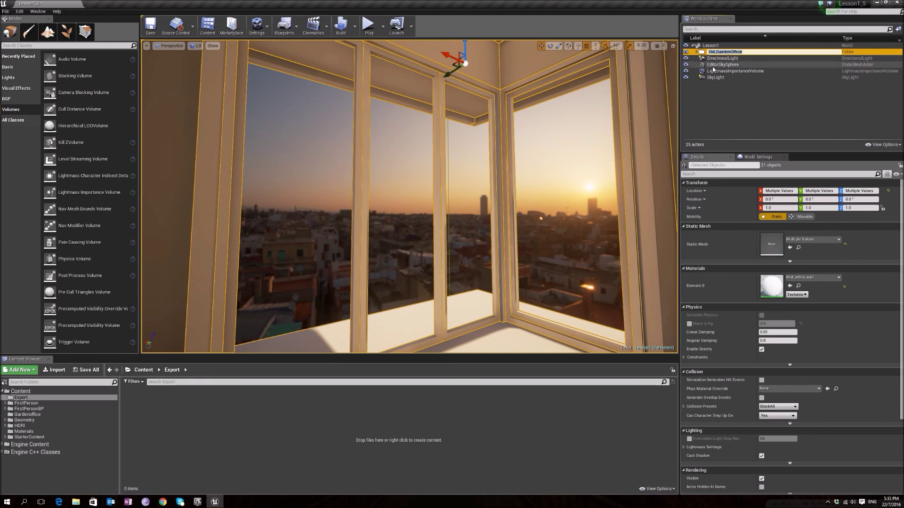
pyautogui.click(725, 88)
pyautogui.moveTo(518, 165); pyautogui.dragTo(405, 184, button='right')
pyautogui.moveTo(256, 207); pyautogui.dragTo(165, 208, button='right')
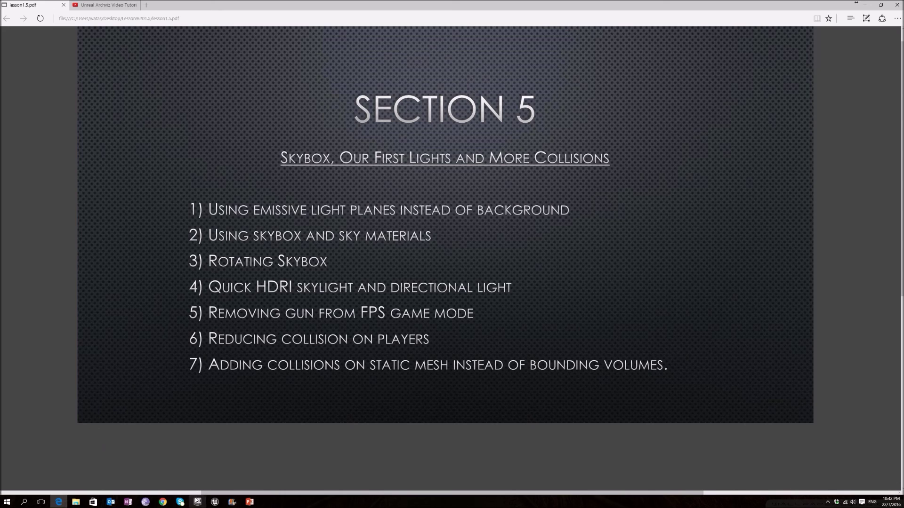
# Switch to the RealisticRendering project's editor window, play-test its Room level and stop the session.
pyautogui.moveTo(215, 502)
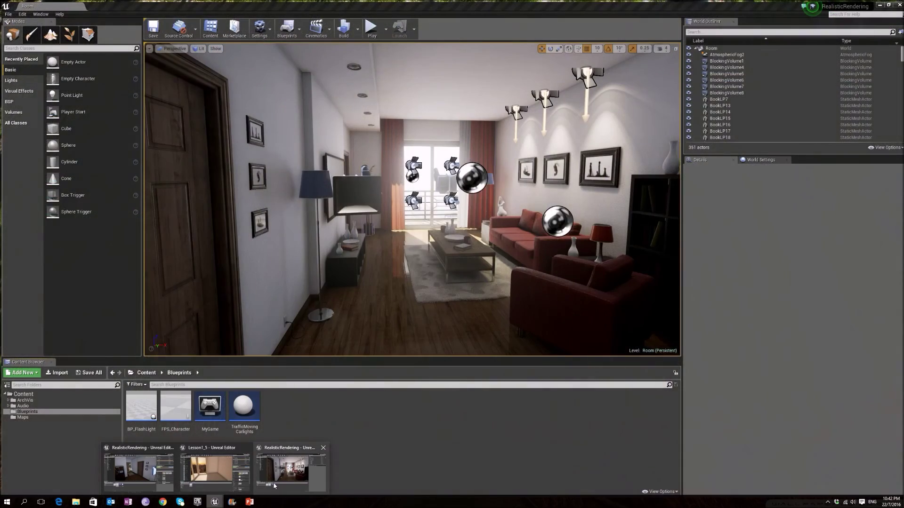
pyautogui.click(276, 483)
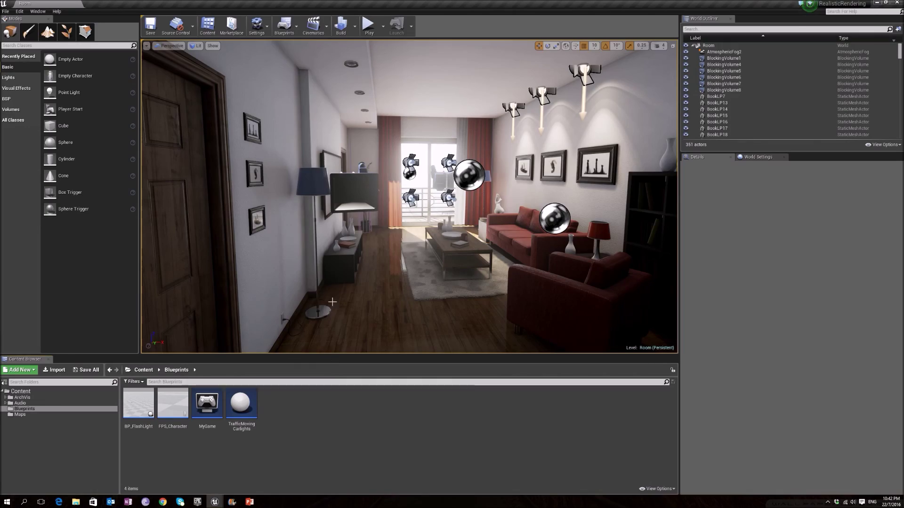
pyautogui.moveTo(409, 196); pyautogui.dragTo(456, 187, button='right')
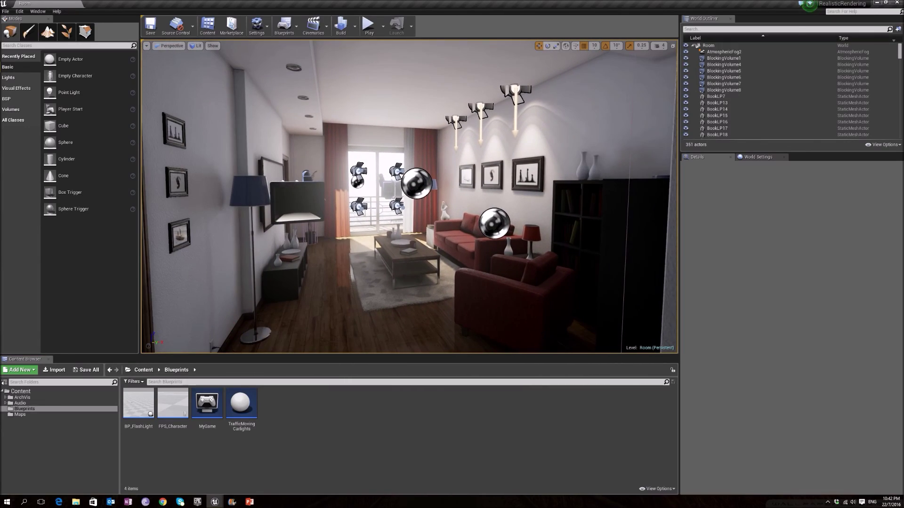
pyautogui.click(369, 26)
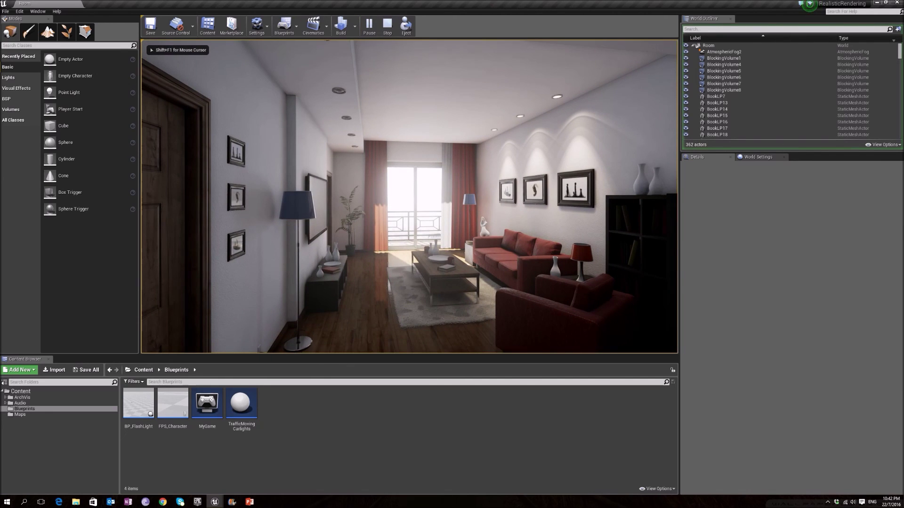
pyautogui.press('Escape')
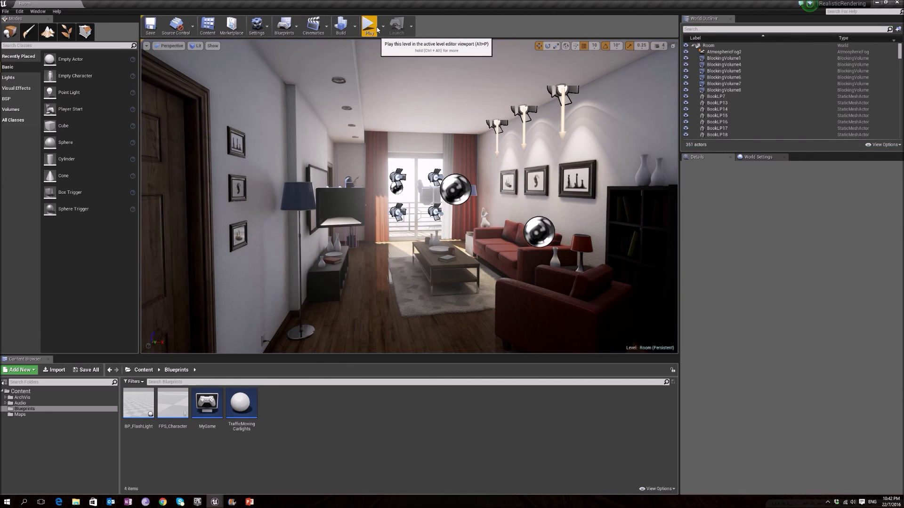
# Look around the RealisticRendering living room and check the project in the Epic Games Launcher library.
pyautogui.moveTo(394, 139); pyautogui.dragTo(522, 155, button='right')
pyautogui.press('a')
pyautogui.press('w')
pyautogui.press('s')
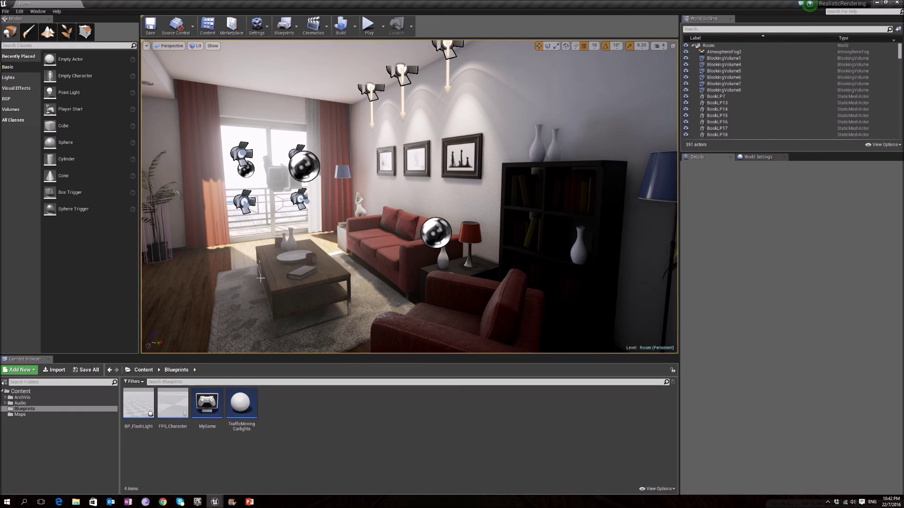
pyautogui.moveTo(261, 278); pyautogui.dragTo(305, 274, button='right')
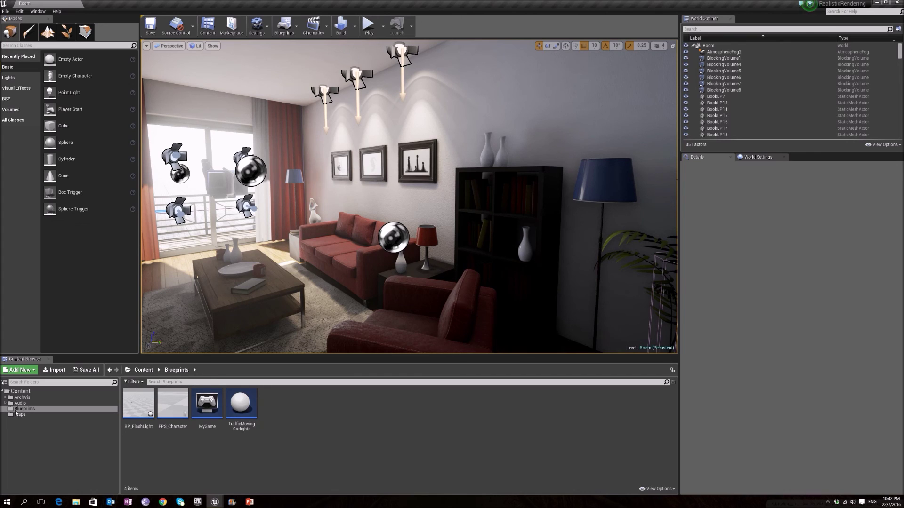
pyautogui.click(197, 506)
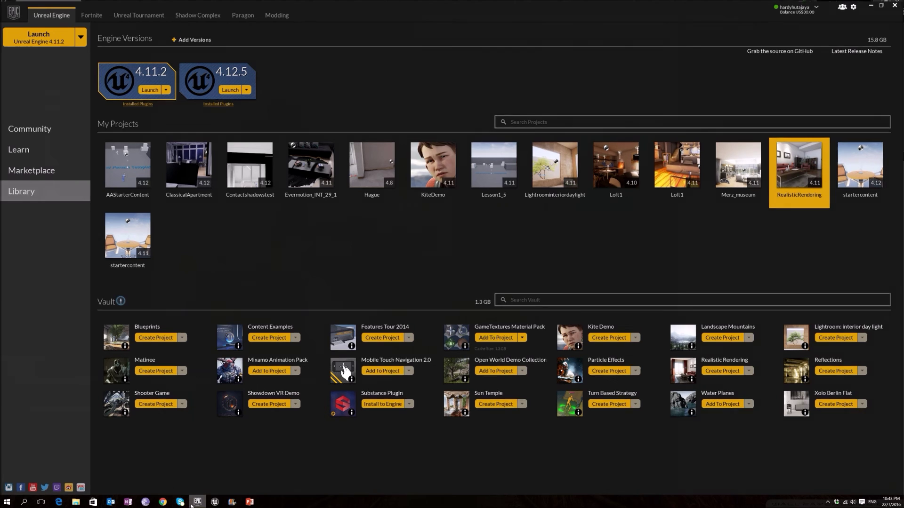
pyautogui.click(197, 502)
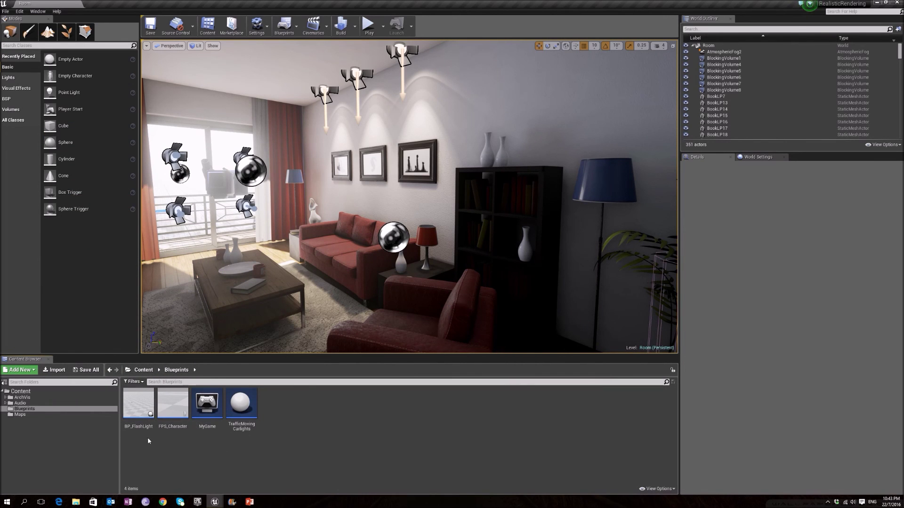
pyautogui.rightClick(178, 414)
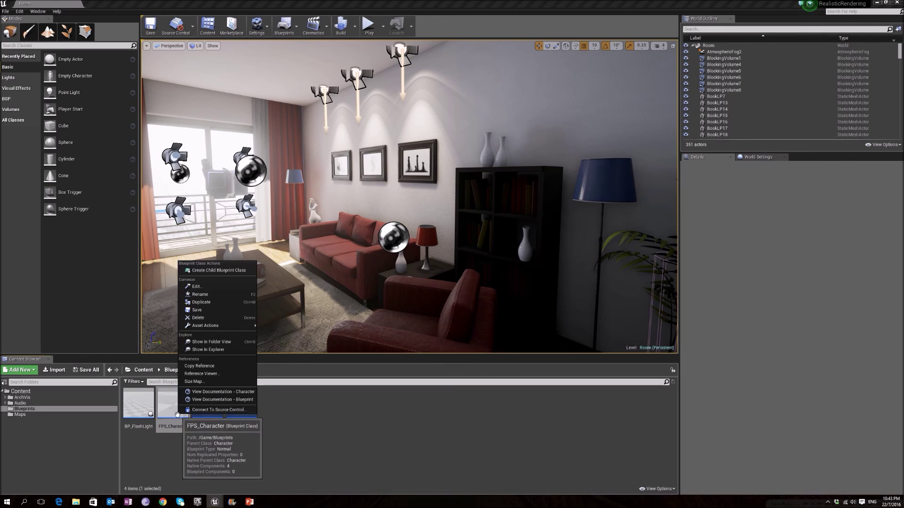
pyautogui.moveTo(230, 325)
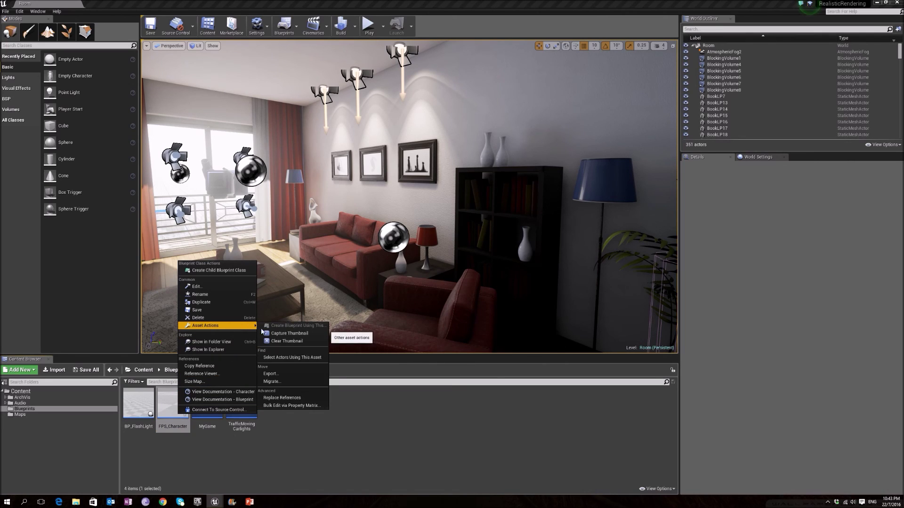
pyautogui.click(292, 382)
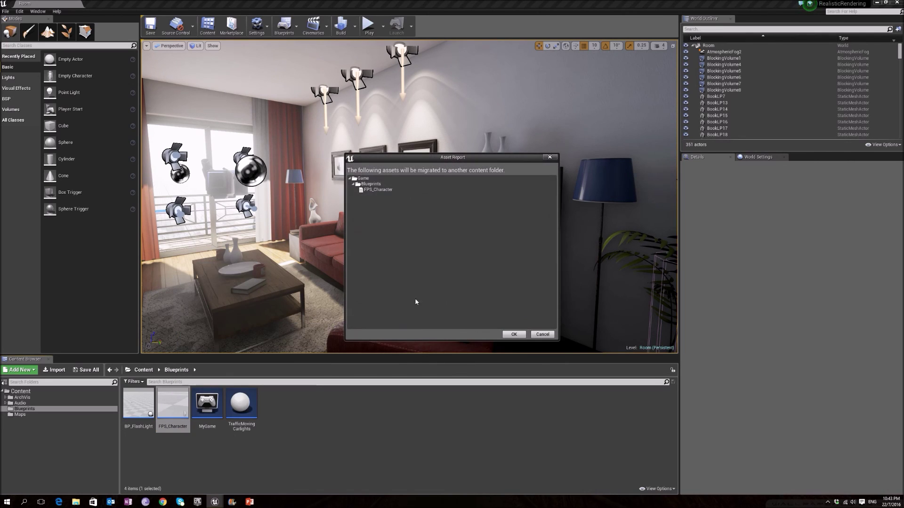
pyautogui.click(541, 335)
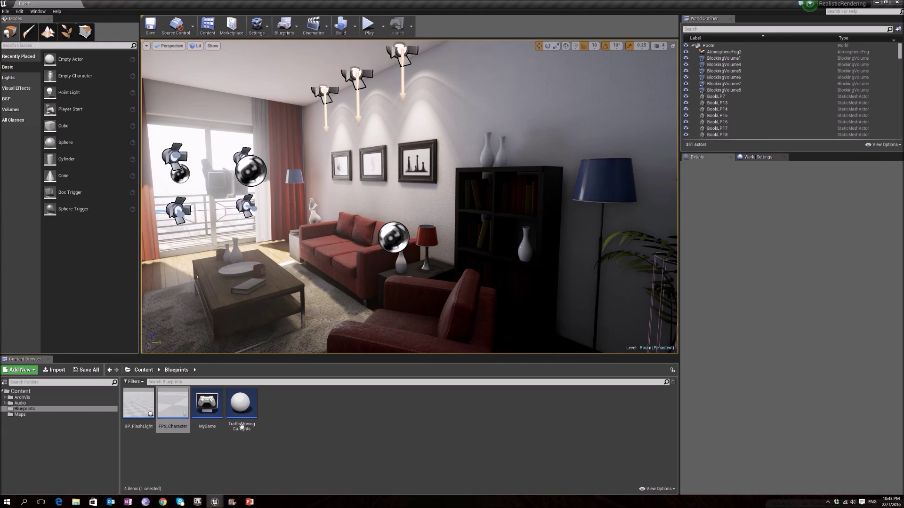
# Switch to the Lesson1_5 editor window and select FPS_Character as the pawn class of the project's FirstPersonGameMode.
pyautogui.click(215, 502)
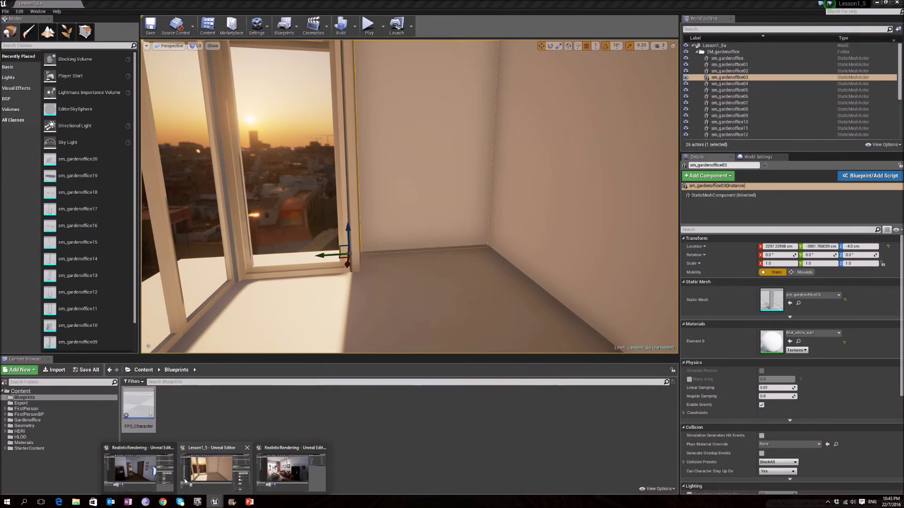
pyautogui.click(214, 468)
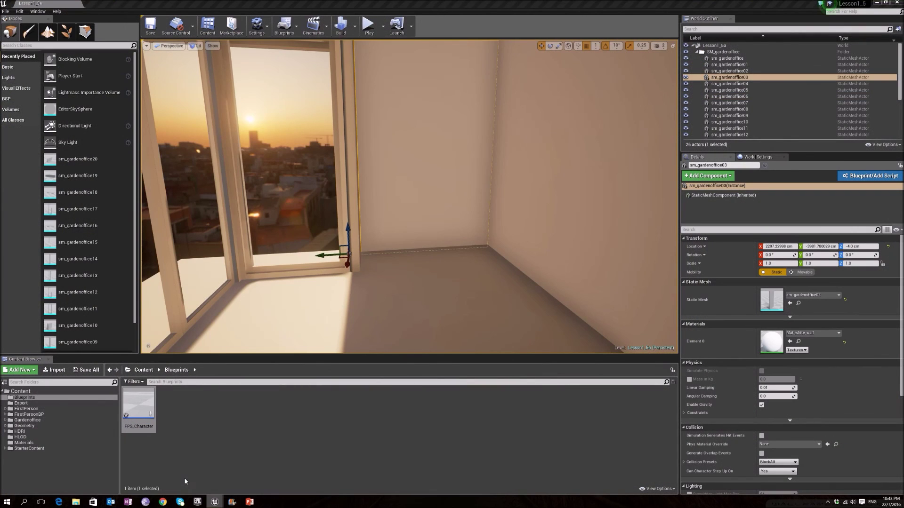
pyautogui.moveTo(298, 240)
pyautogui.mouseDown(button='right')
pyautogui.moveTo(240, 232)
pyautogui.moveTo(282, 235)
pyautogui.mouseUp(button='right')
pyautogui.click(284, 26)
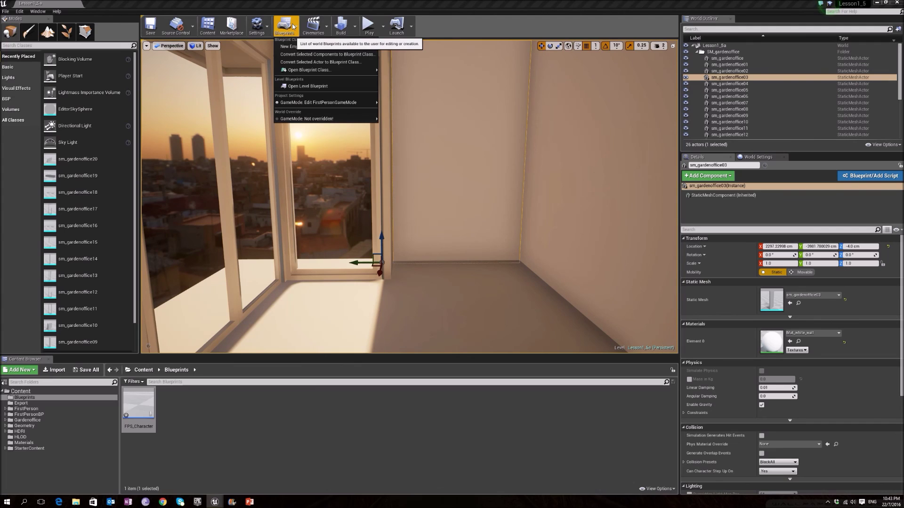
pyautogui.moveTo(309, 103)
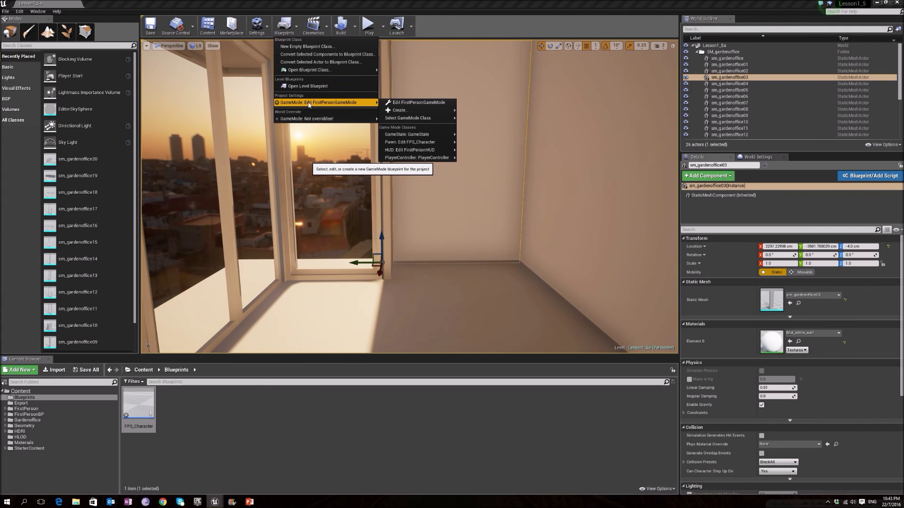
pyautogui.moveTo(408, 118)
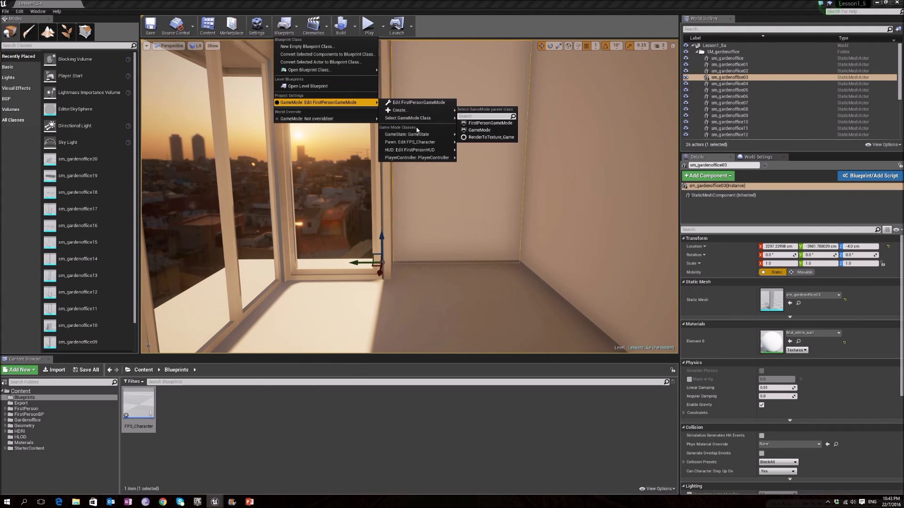
pyautogui.moveTo(414, 142)
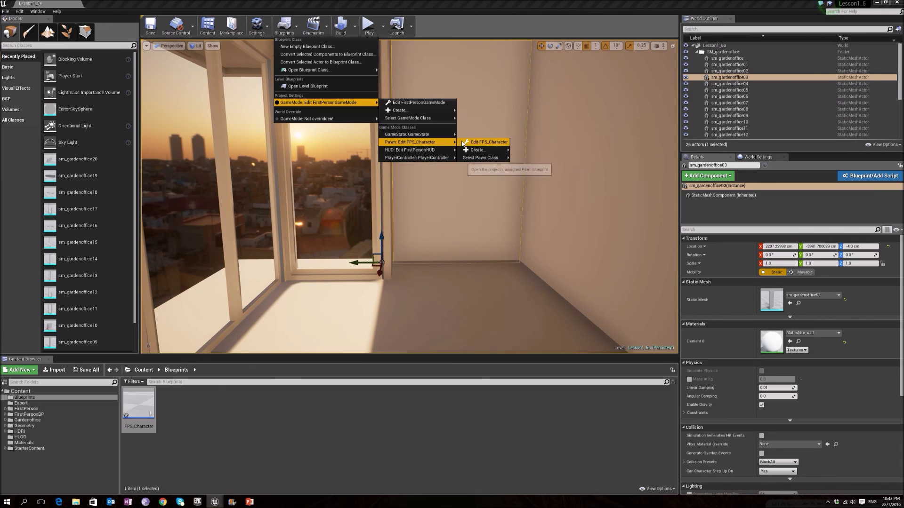
pyautogui.moveTo(480, 158)
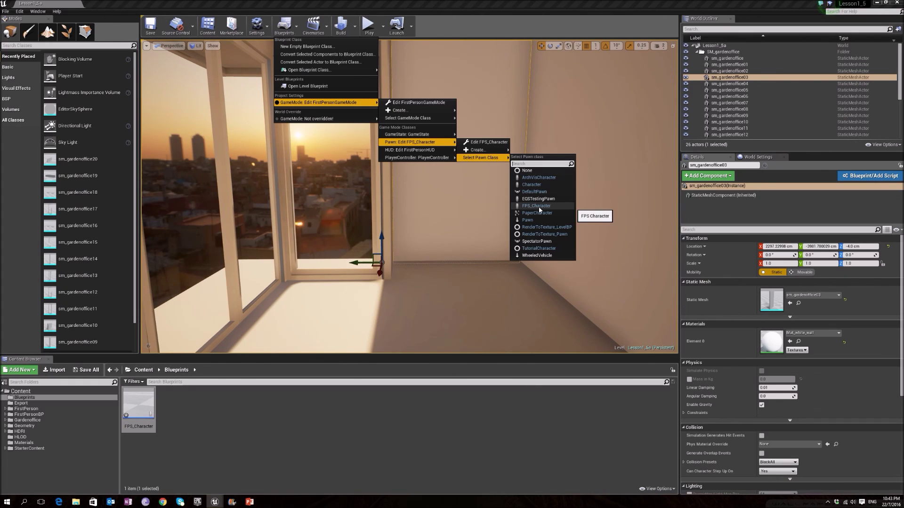
pyautogui.click(539, 209)
# Play-test the Lesson1_5 level with the FPS_Character pawn, moving sideways and forward through the room.
pyautogui.moveTo(417, 269)
pyautogui.mouseDown(button='right')
pyautogui.moveTo(410, 292)
pyautogui.moveTo(419, 260)
pyautogui.mouseUp(button='right')
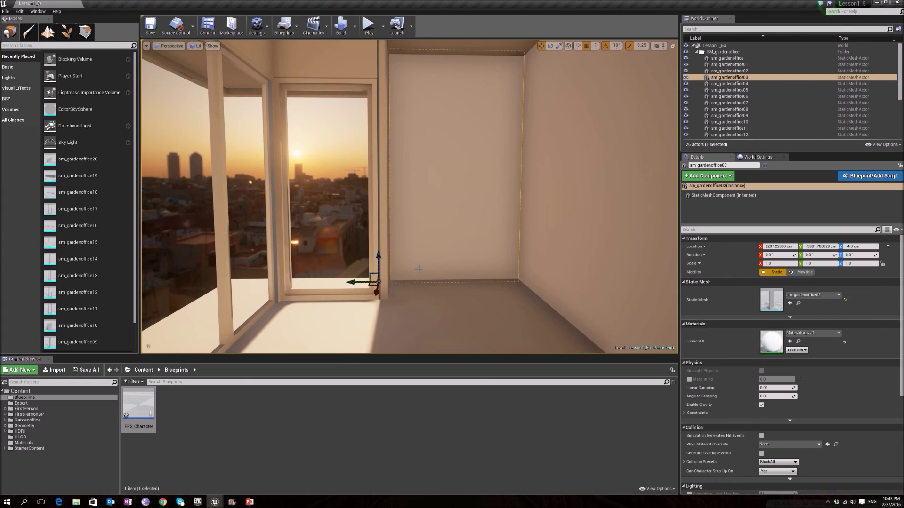
pyautogui.click(366, 27)
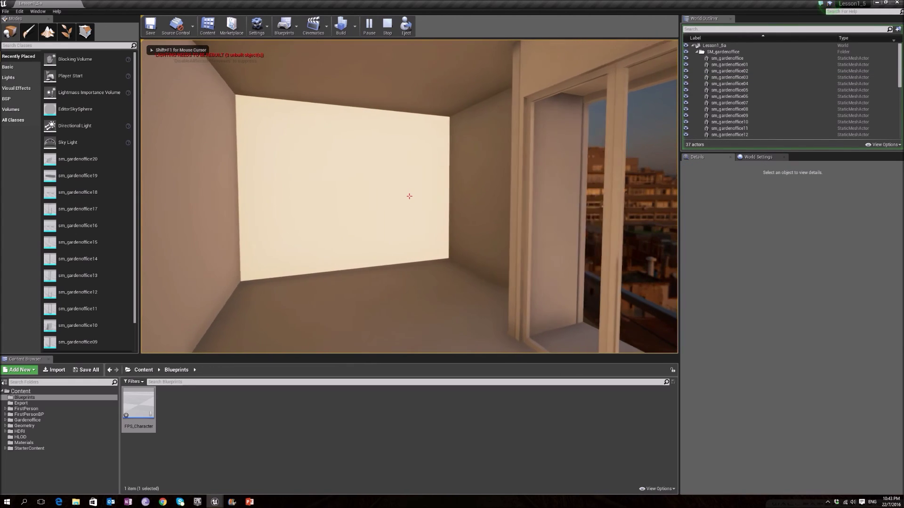
pyautogui.press('a')
pyautogui.press('w')
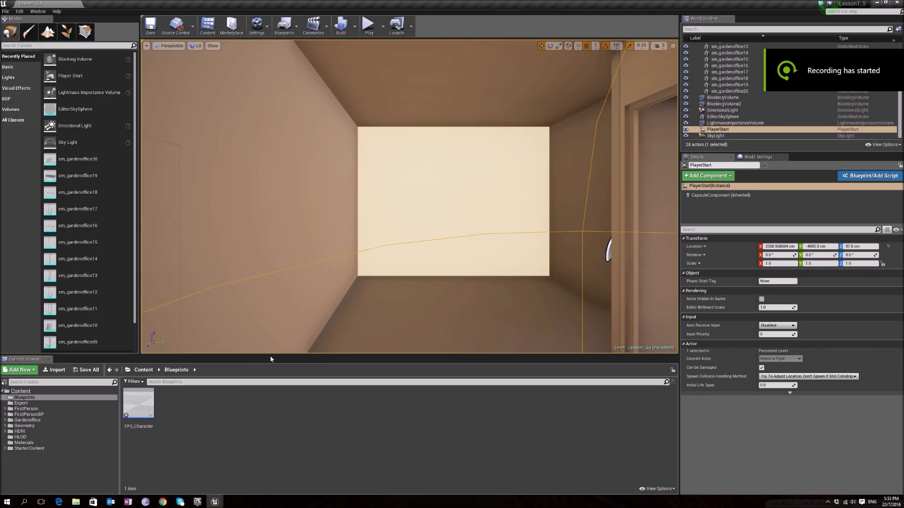
# Select the PlayerStart actor and play-test the level, strafing into the side wall and back before stopping the session.
pyautogui.moveTo(409, 196); pyautogui.dragTo(621, 197, button='right')
pyautogui.moveTo(532, 207); pyautogui.dragTo(466, 242, button='right')
pyautogui.click(443, 196)
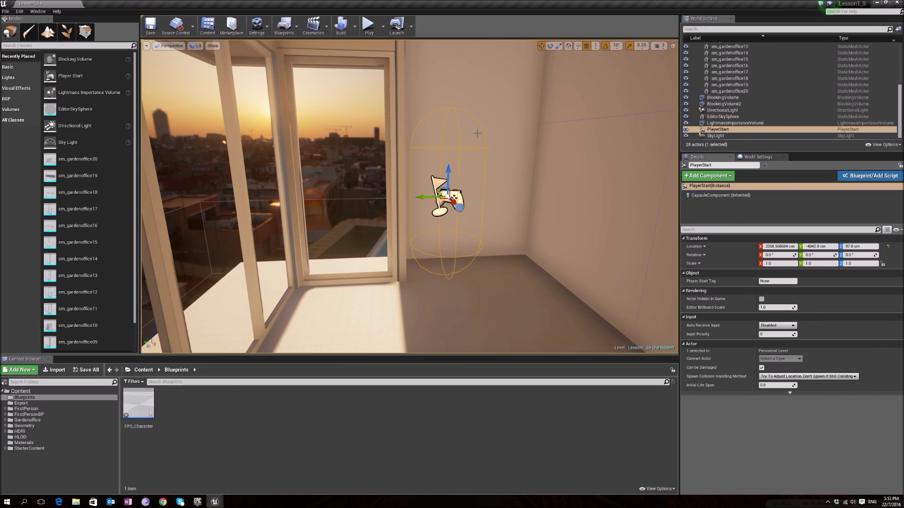
pyautogui.click(369, 26)
pyautogui.press('a')
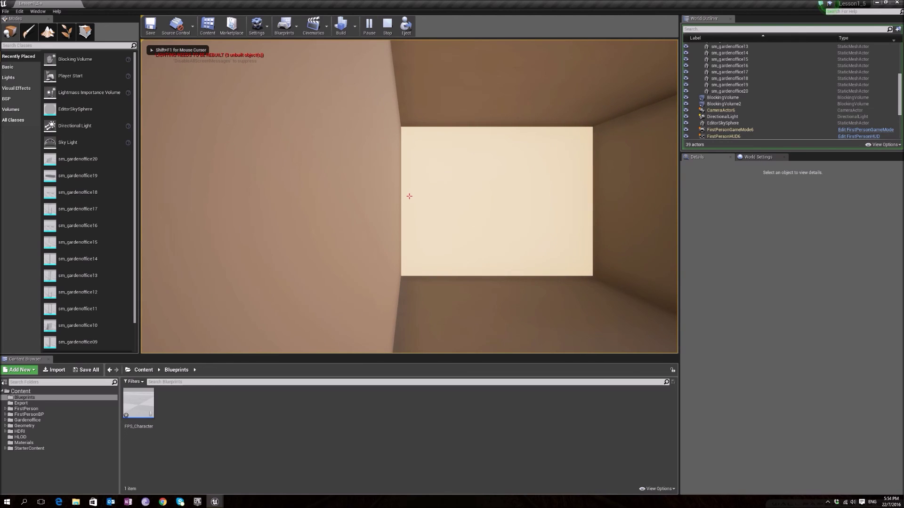
pyautogui.press('d')
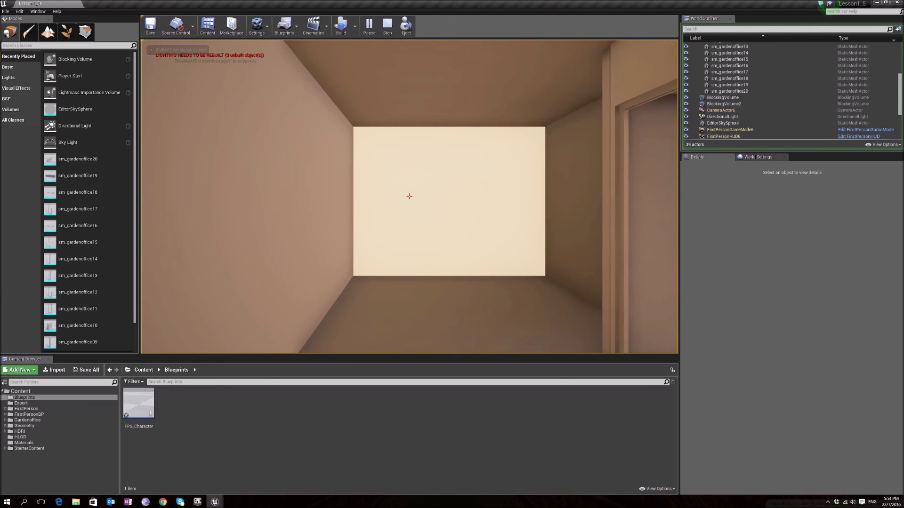
pyautogui.press('Escape')
# Examine the PlayerStart's capsule against the neighbouring wall, selecting the wall mesh and the PlayerStart in turn.
pyautogui.moveTo(390, 142); pyautogui.dragTo(556, 146, button='right')
pyautogui.press('f')
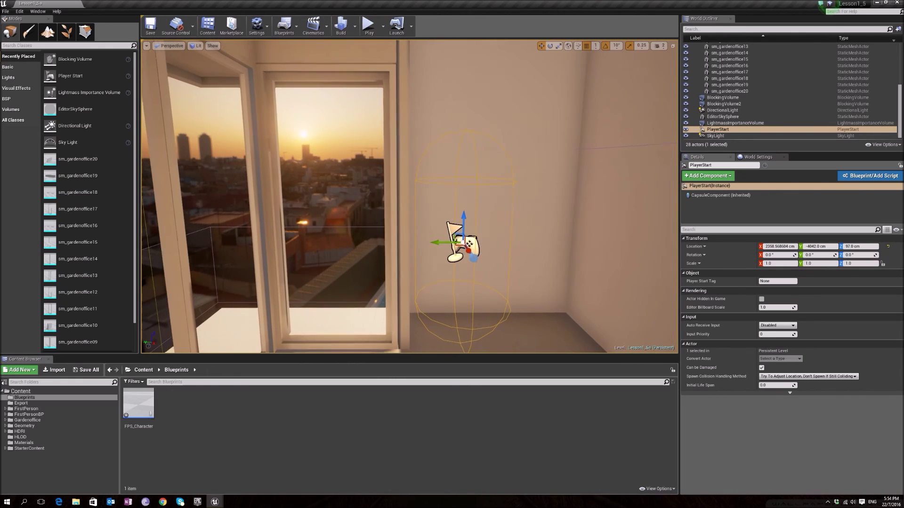
pyautogui.click(476, 178)
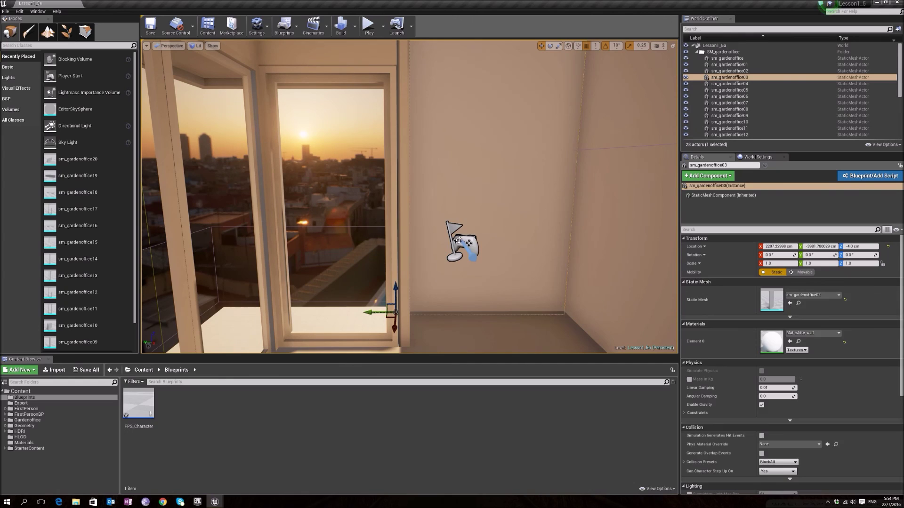
pyautogui.click(459, 243)
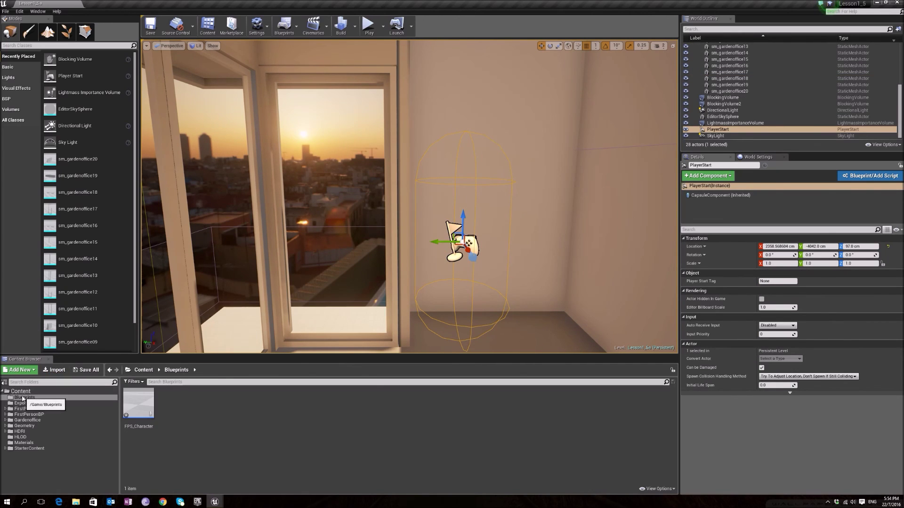
# In the FPS_Character blueprint, set the CapsuleComponent's Capsule Radius to 0.1, compile, and close the blueprint editor.
pyautogui.click(138, 410)
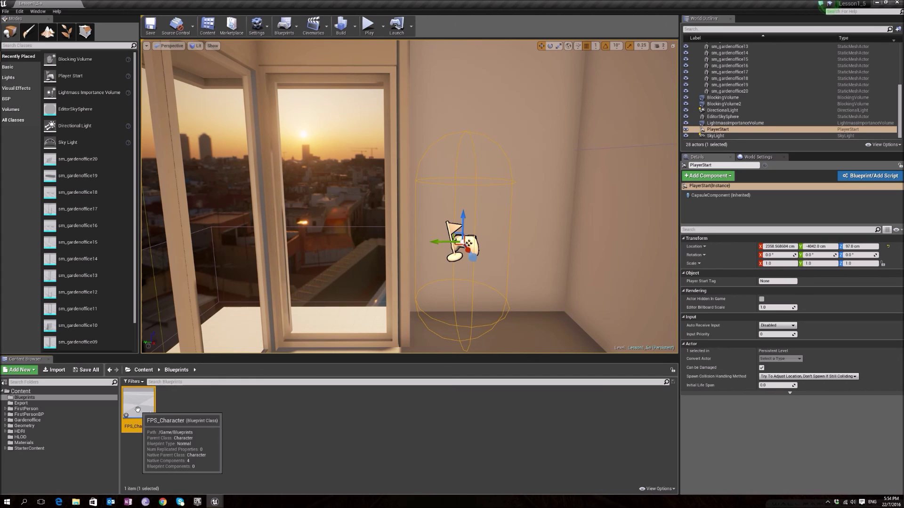
pyautogui.doubleClick(138, 410)
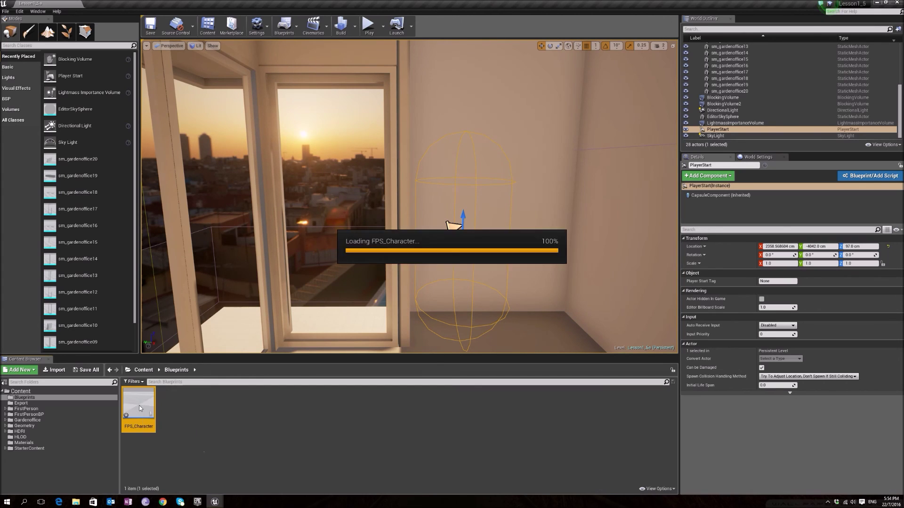
pyautogui.click(258, 193)
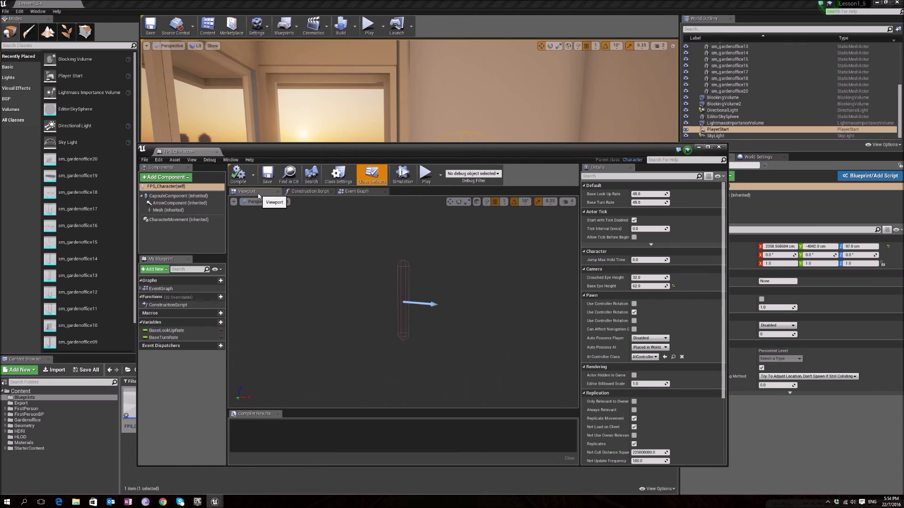
pyautogui.click(403, 260)
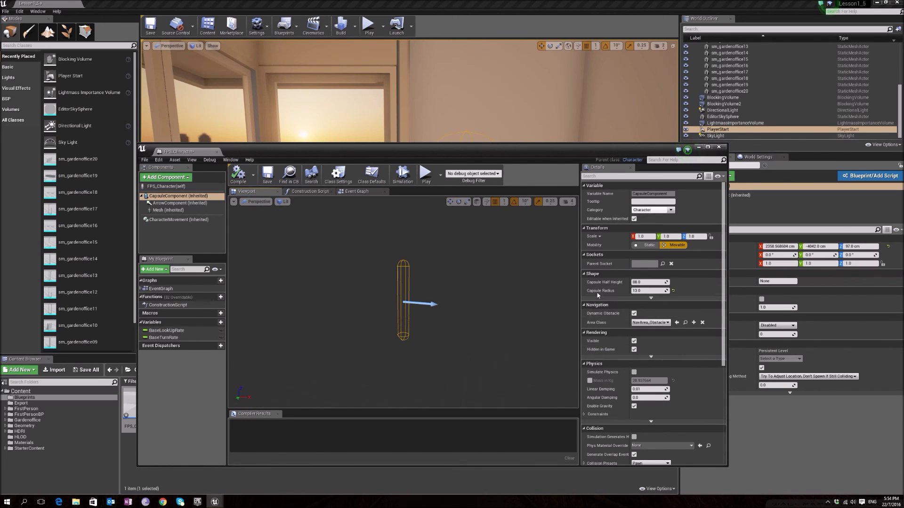
pyautogui.click(648, 290)
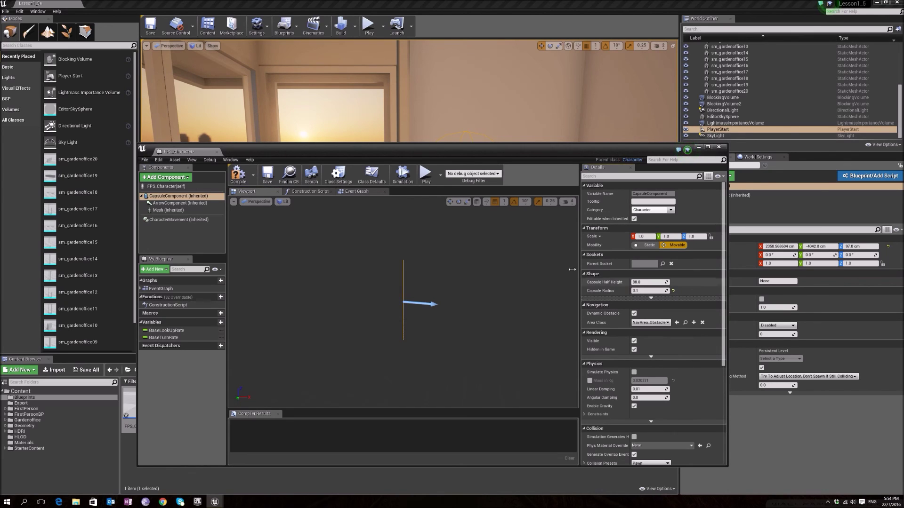
pyautogui.click(238, 181)
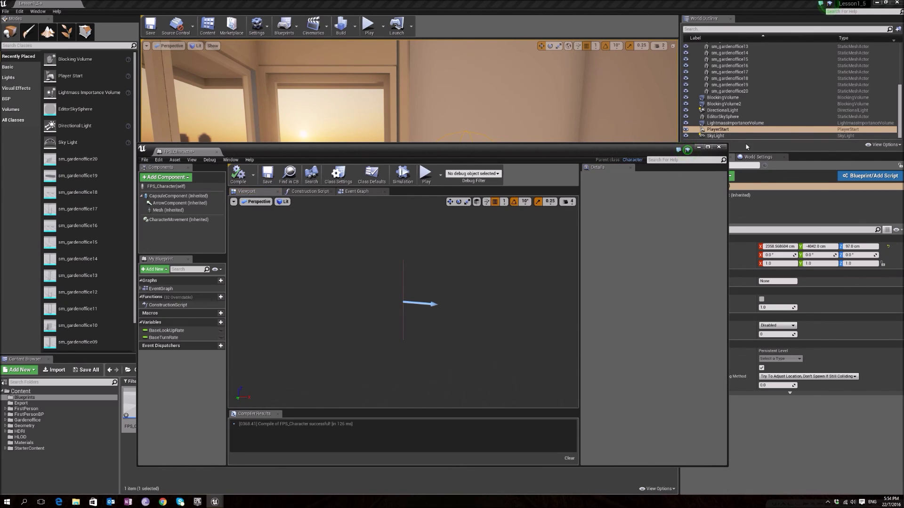
pyautogui.click(719, 148)
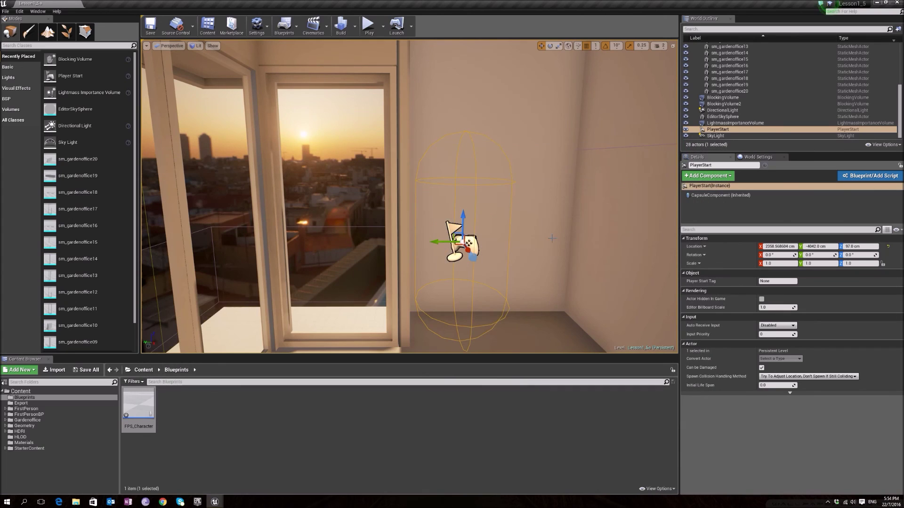
# Play-test the smaller capsule by strafing repeatedly against the side wall and walking around the room, and stop the session.
pyautogui.click(365, 24)
pyautogui.press('a')
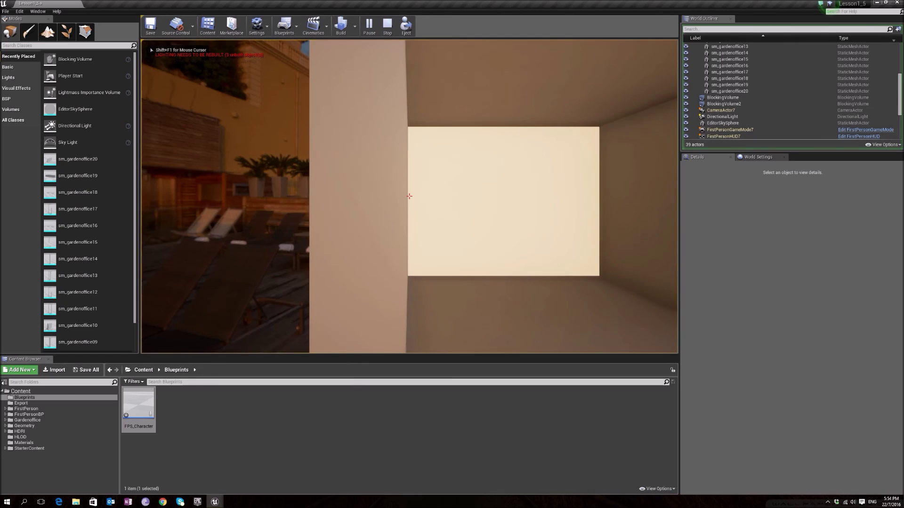
pyautogui.press('d')
pyautogui.press('a')
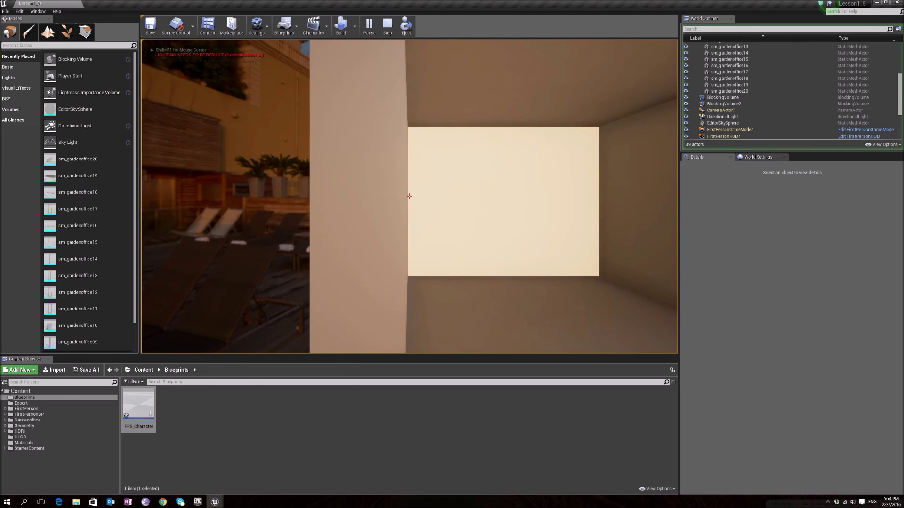
pyautogui.press('d')
pyautogui.press('a')
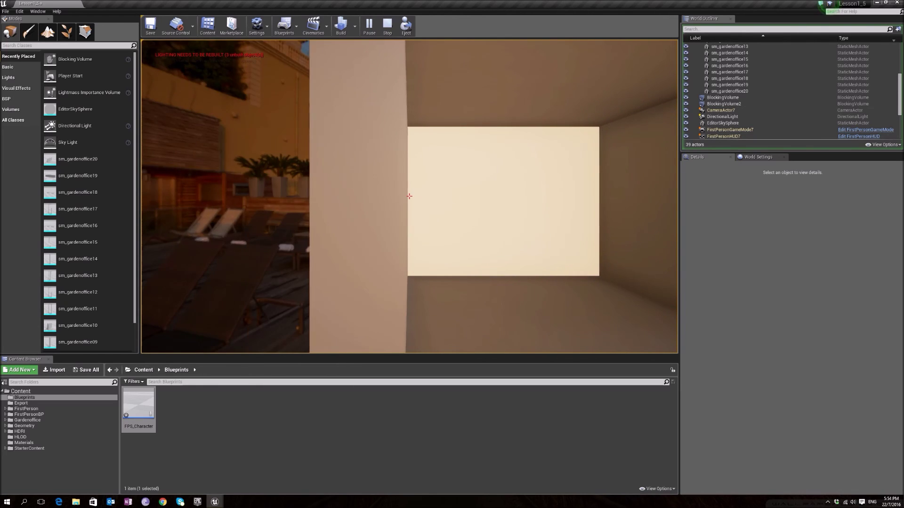
pyautogui.press('d')
pyautogui.press('d')
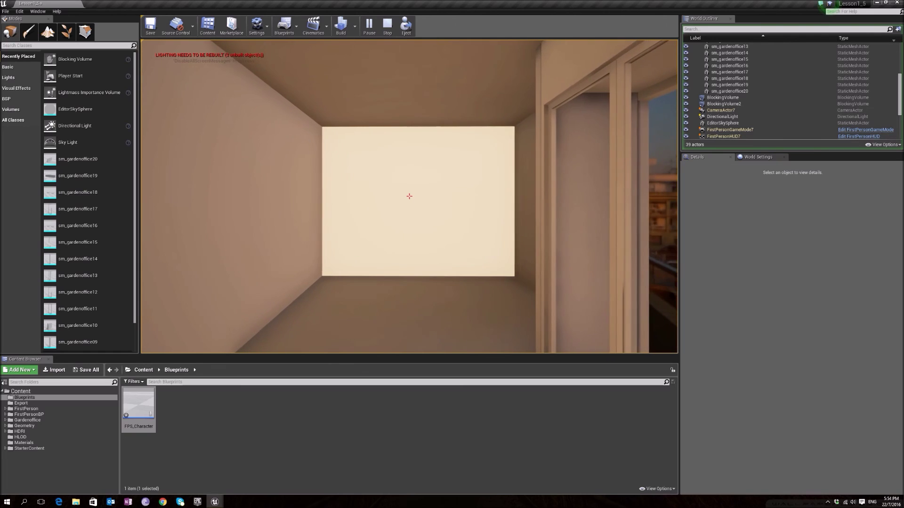
pyautogui.press('w')
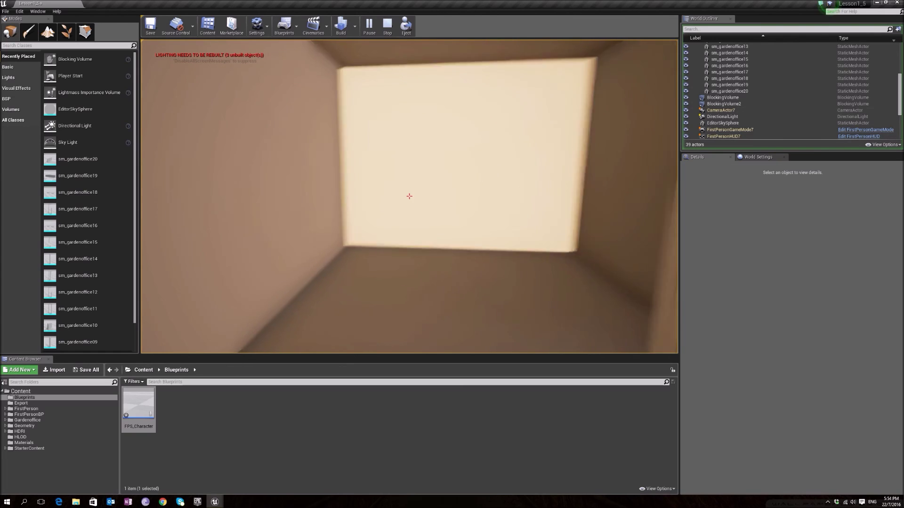
pyautogui.press('s')
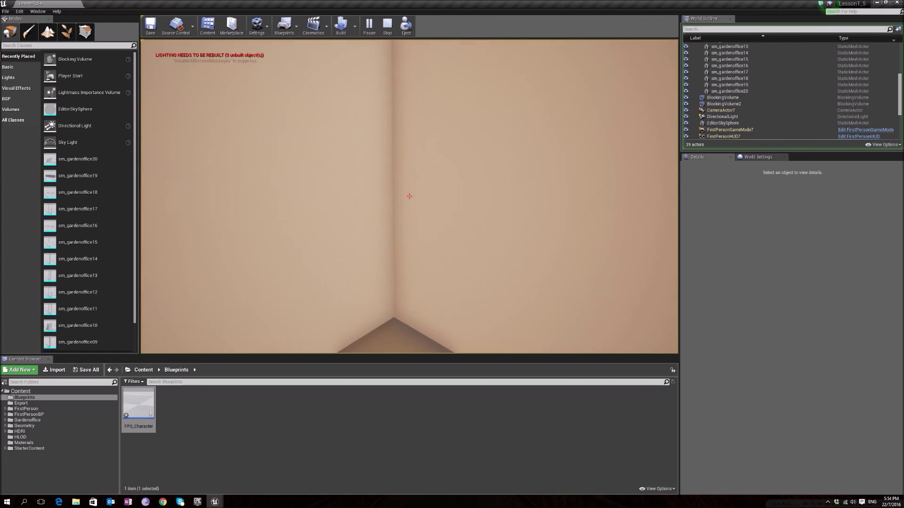
pyautogui.press('w')
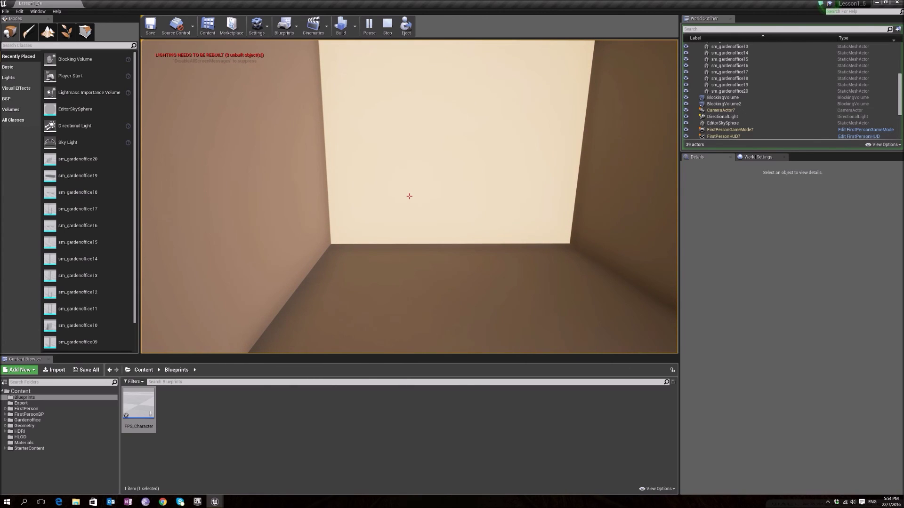
pyautogui.press('Escape')
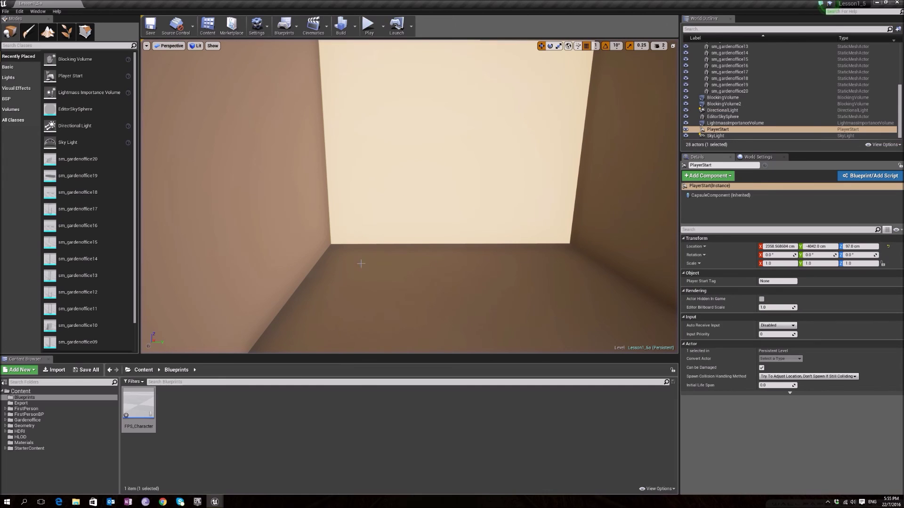
# Switch to the browser to check the Section 5 lesson outline PDF, and return to the Unreal Editor.
pyautogui.click(62, 501)
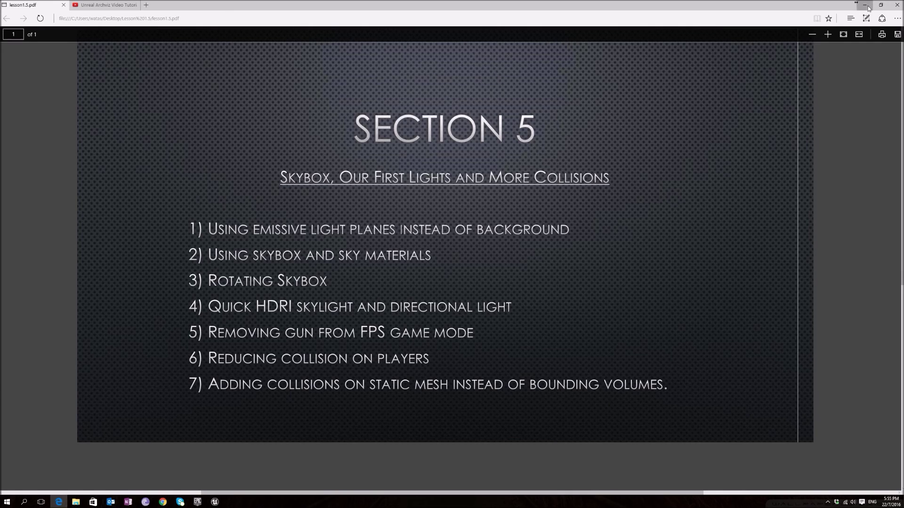
pyautogui.click(868, 8)
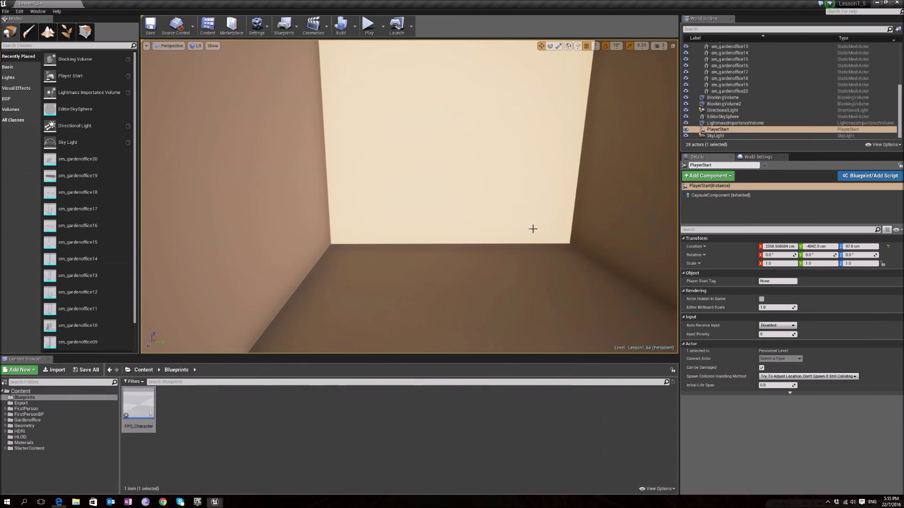
# Delete BlockingVolume and BlockingVolume2 from the level and start a play-test of the room without them.
pyautogui.click(730, 104)
pyautogui.keyDown('ctrl'); pyautogui.click(730, 99); pyautogui.keyUp('ctrl')
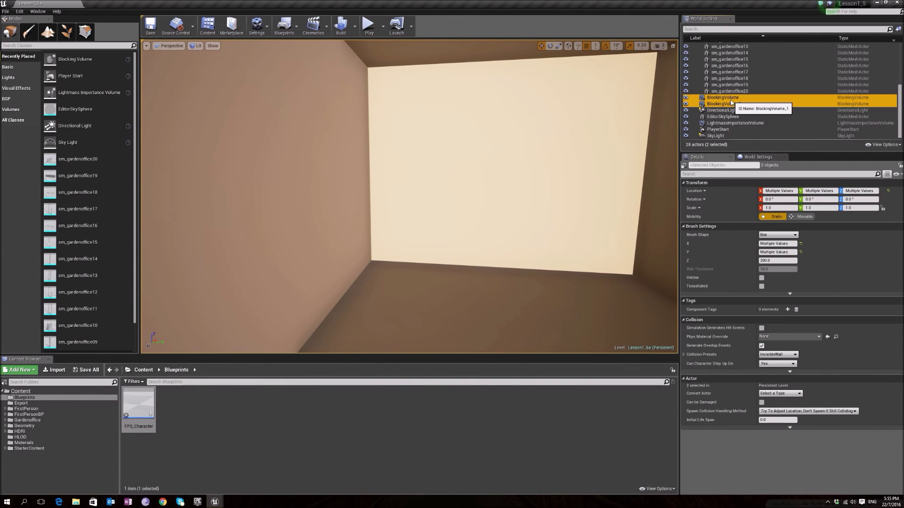
pyautogui.press('Delete')
pyautogui.moveTo(512, 163); pyautogui.dragTo(387, 47, button='right')
pyautogui.click(369, 26)
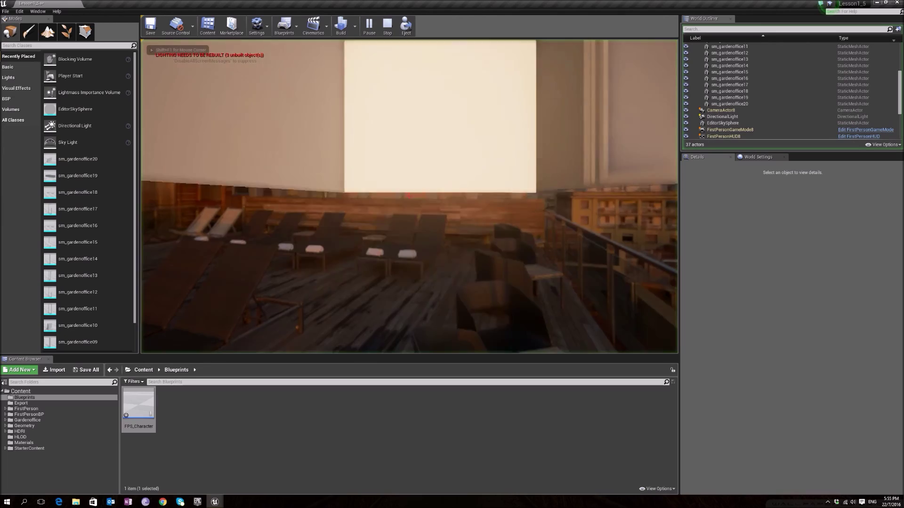
# Open the floor mesh sm_gardenoffice16 in the Static Mesh Editor, add a box simplified collision, and close the editor.
pyautogui.doubleClick(761, 78)
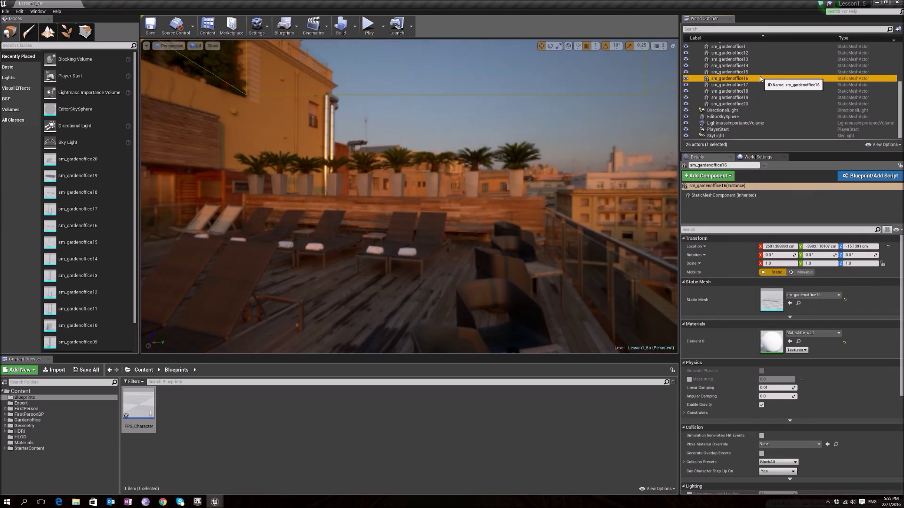
pyautogui.press('w')
pyautogui.moveTo(409, 196); pyautogui.dragTo(422, 247, button='right')
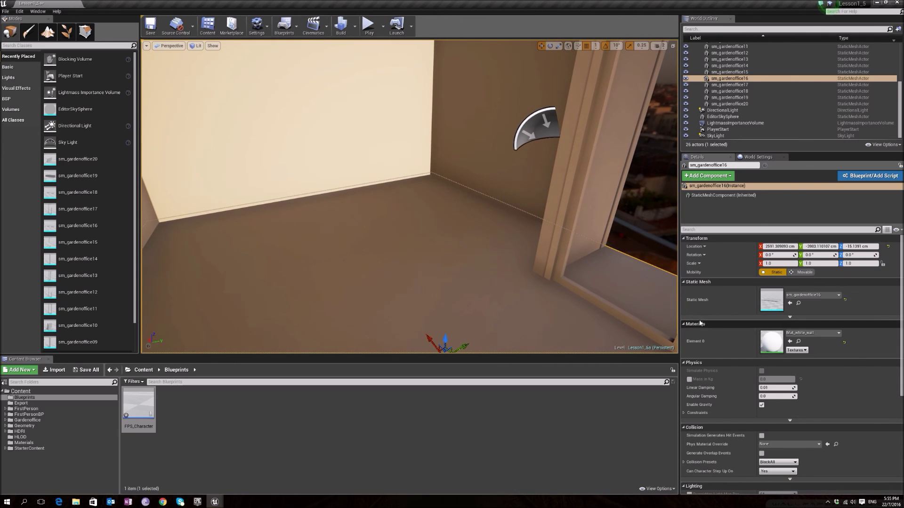
pyautogui.doubleClick(770, 300)
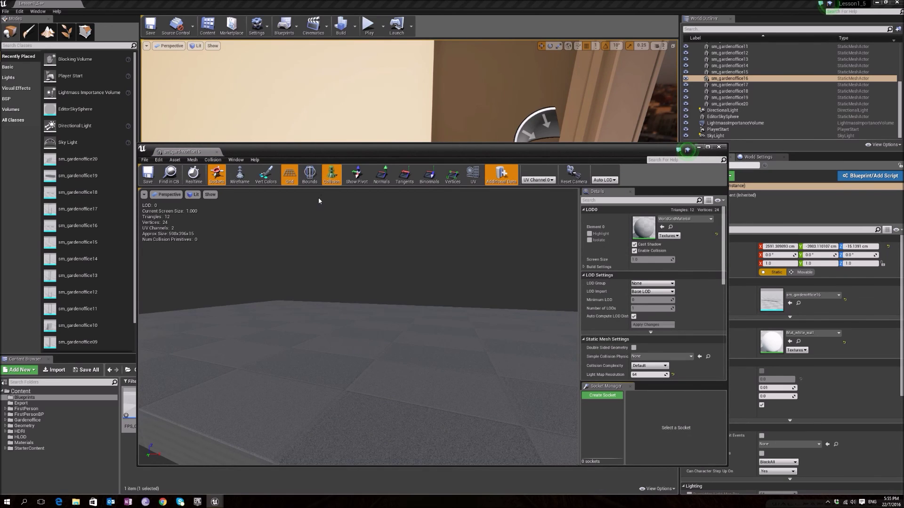
pyautogui.click(221, 160)
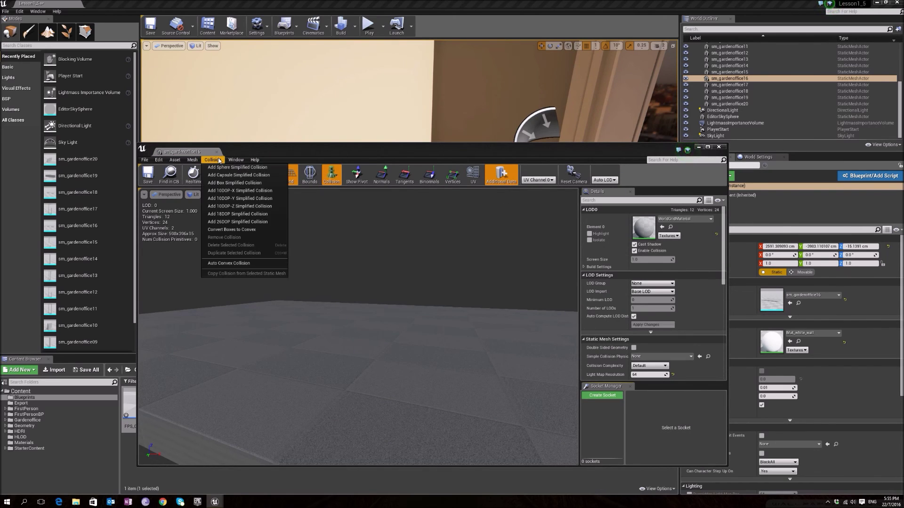
pyautogui.click(224, 183)
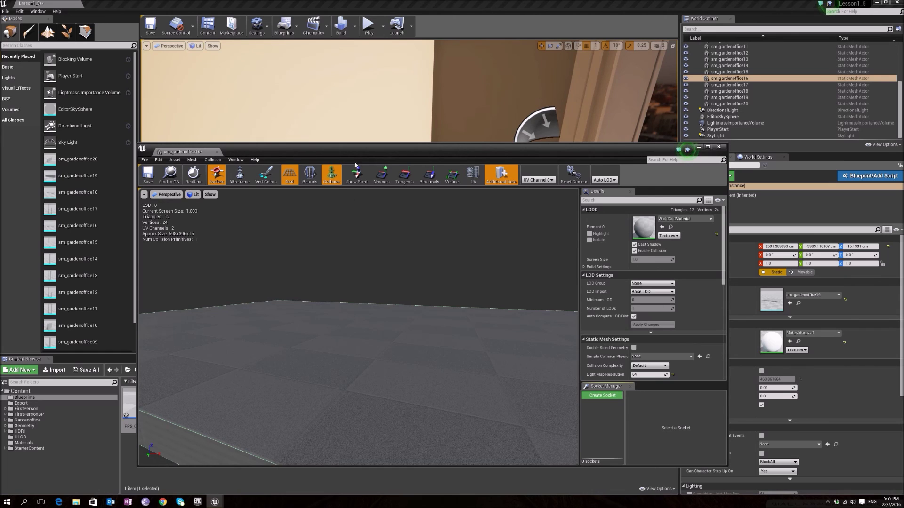
pyautogui.click(719, 147)
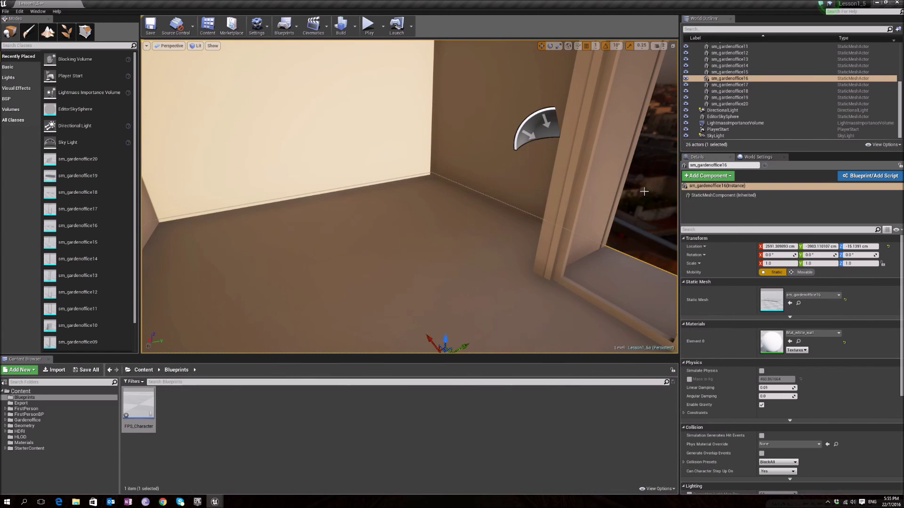
# Reopen the floor mesh sm_gardenoffice16, examine its collision box from all around, and close the mesh editor.
pyautogui.moveTo(400, 275); pyautogui.dragTo(358, 275, button='right')
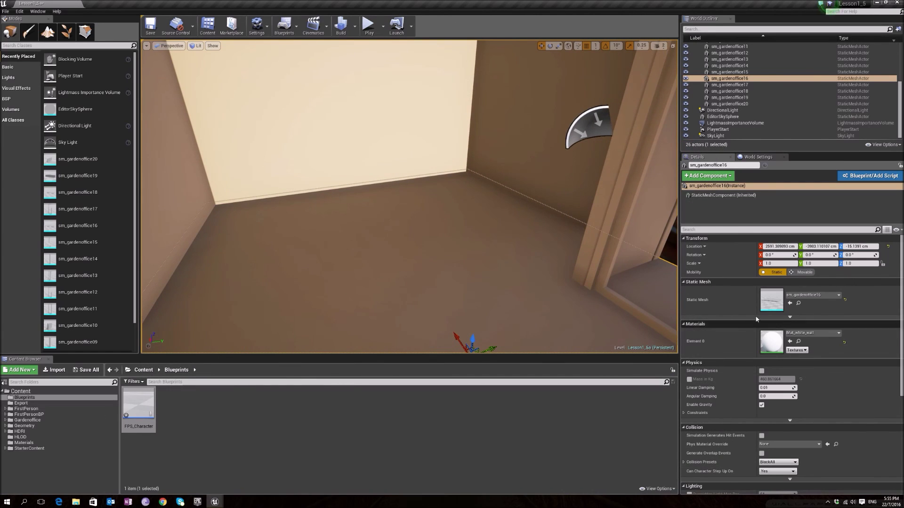
pyautogui.doubleClick(774, 304)
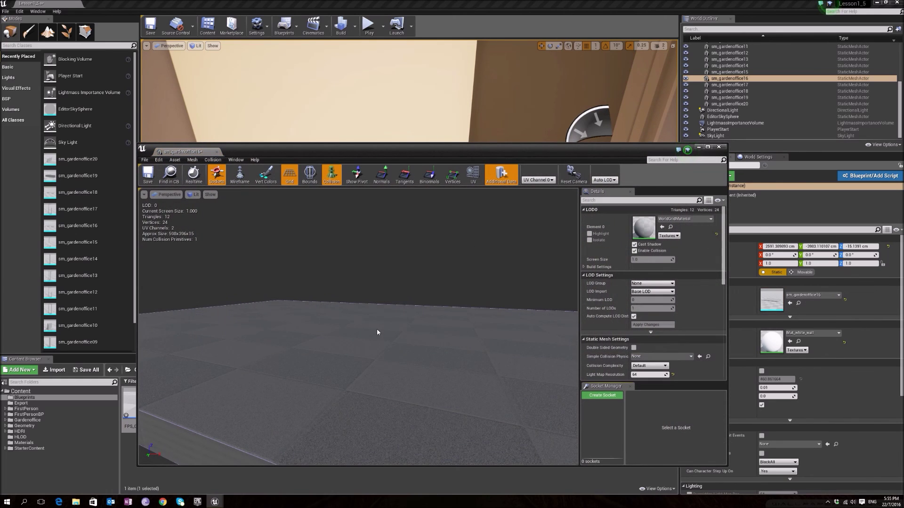
pyautogui.moveTo(303, 315); pyautogui.dragTo(278, 350, button='right')
pyautogui.press('s')
pyautogui.press('a')
pyautogui.press('w')
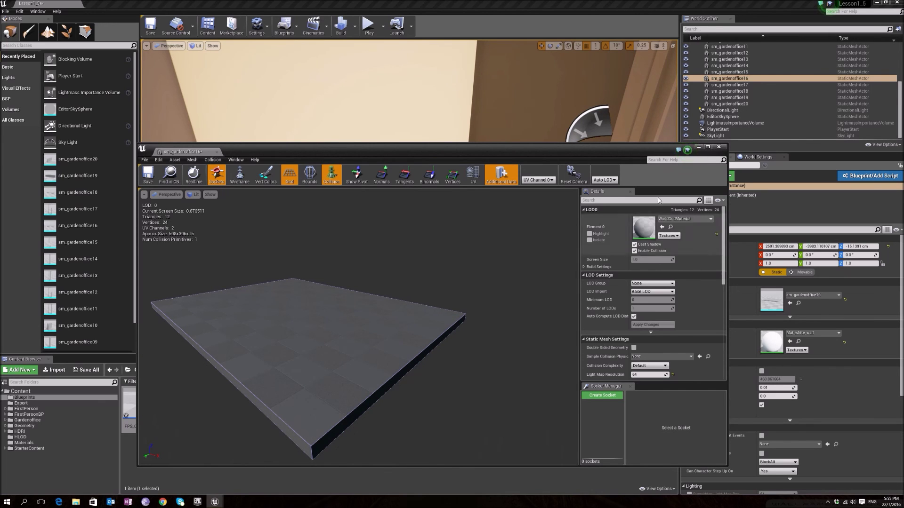
pyautogui.click(719, 148)
# Play-test the floor collision by walking across the room and on through the windows, and stop the session.
pyautogui.click(369, 23)
pyautogui.press('w')
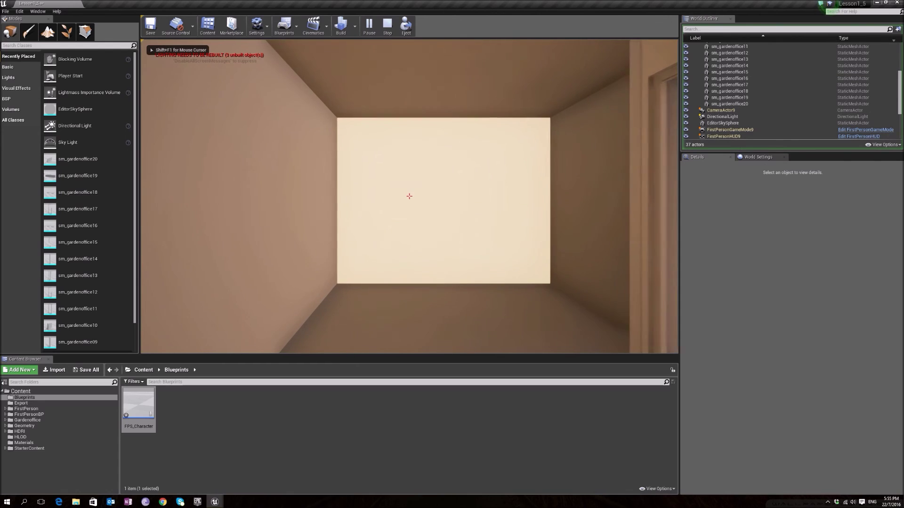
pyautogui.press('w')
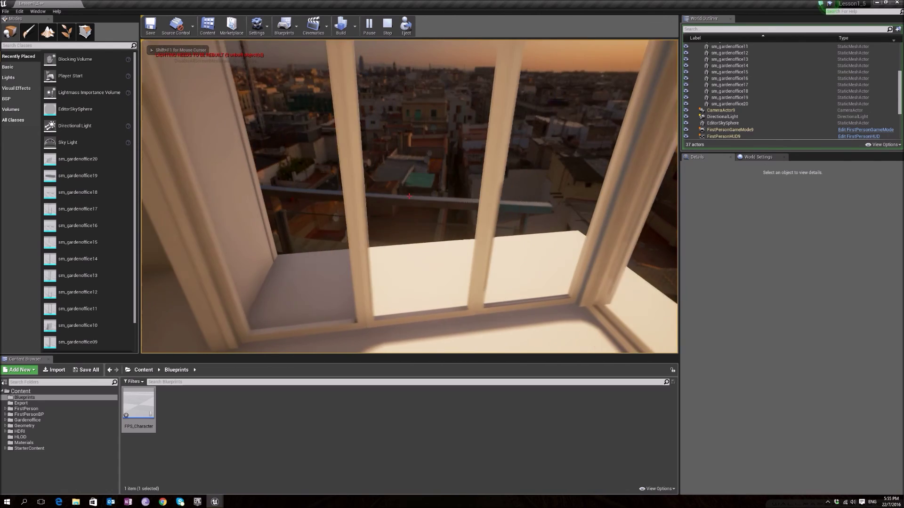
pyautogui.press('w')
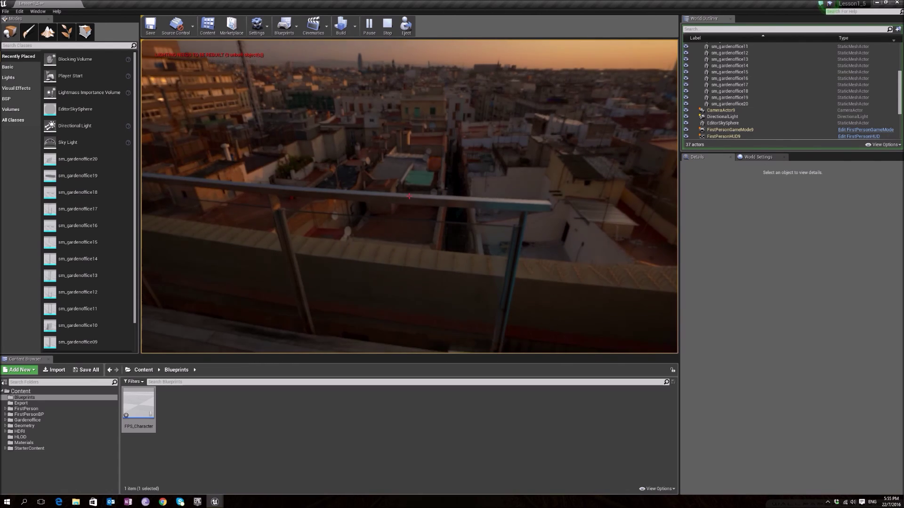
pyautogui.press('w')
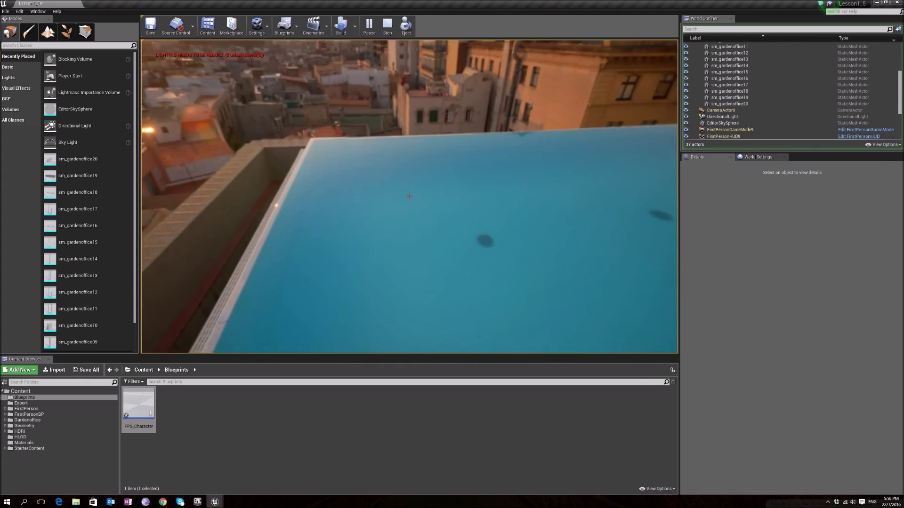
pyautogui.press('Escape')
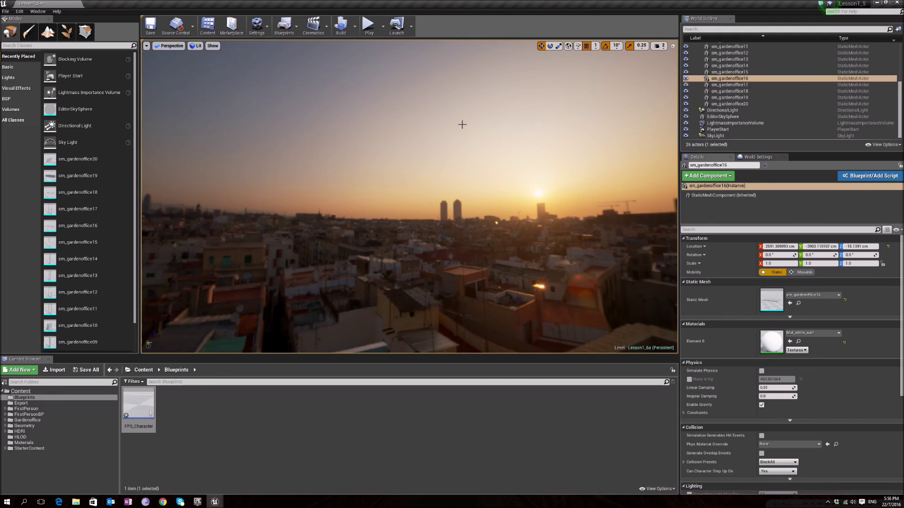
# Focus the view on sm_gardenoffice18 inside the room, play-test moving around by the windows, and stop the session.
pyautogui.doubleClick(787, 90)
pyautogui.moveTo(478, 141)
pyautogui.mouseDown(button='right')
pyautogui.moveTo(488, 200)
pyautogui.moveTo(480, 144)
pyautogui.mouseUp(button='right')
pyautogui.press('w')
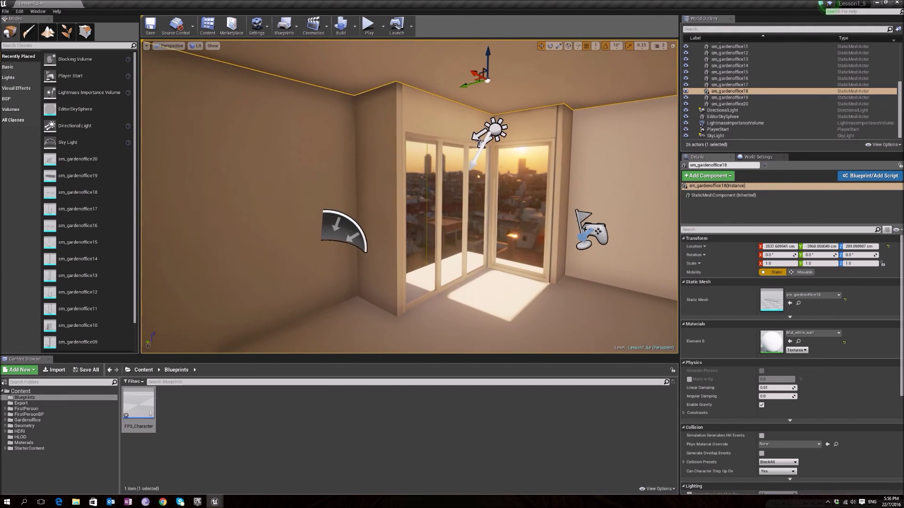
pyautogui.click(370, 31)
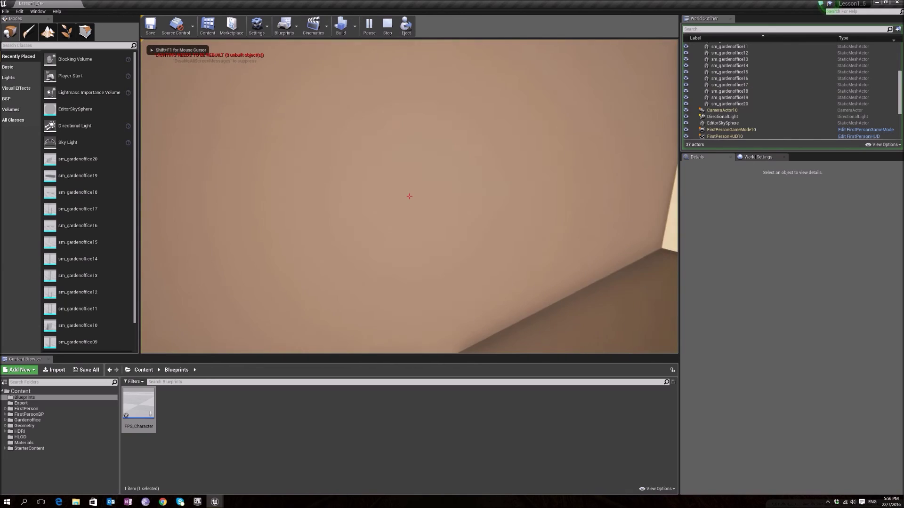
pyautogui.press('s')
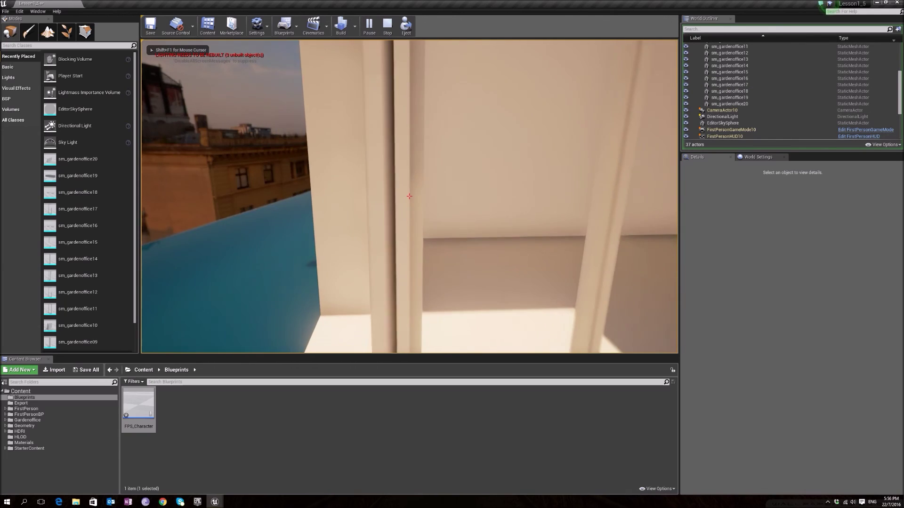
pyautogui.press('Escape')
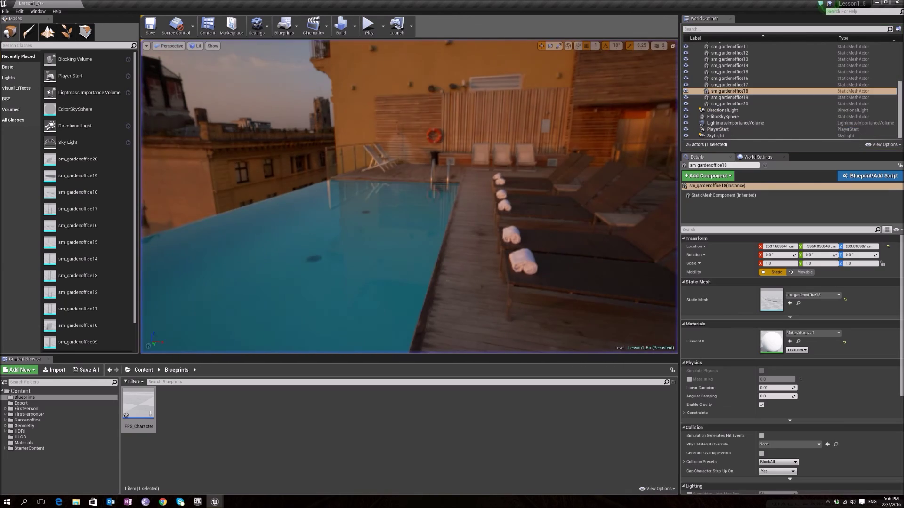
# Select the window frame mesh sm_gardenoffice15 and focus the view on it from inside the room.
pyautogui.click(729, 91)
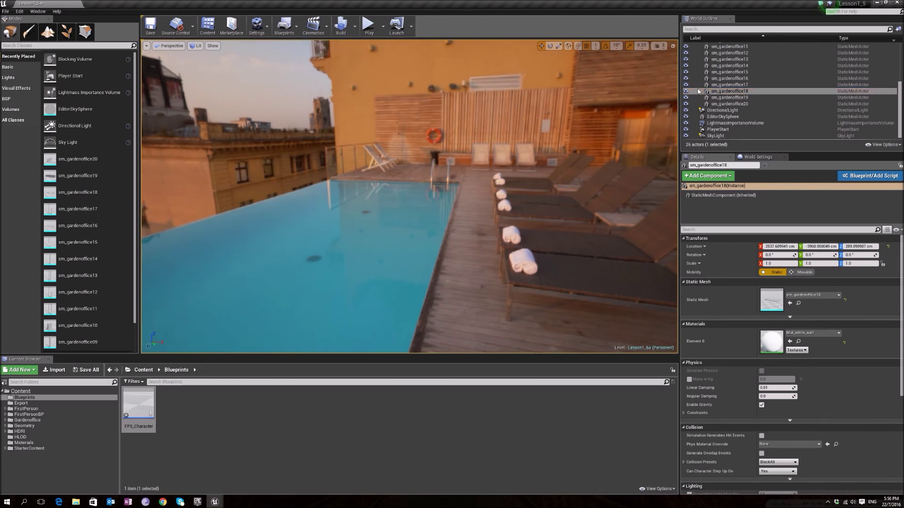
pyautogui.doubleClick(728, 73)
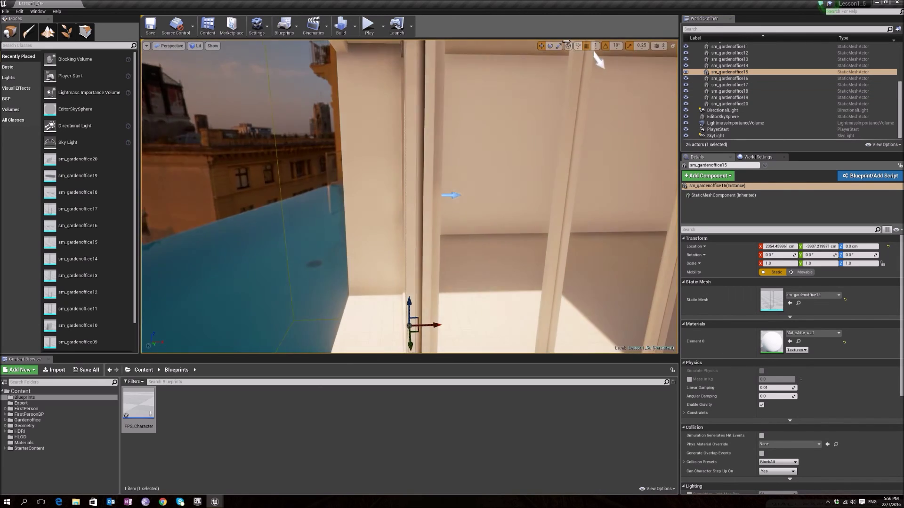
pyautogui.moveTo(408, 196); pyautogui.dragTo(366, 203, button='right')
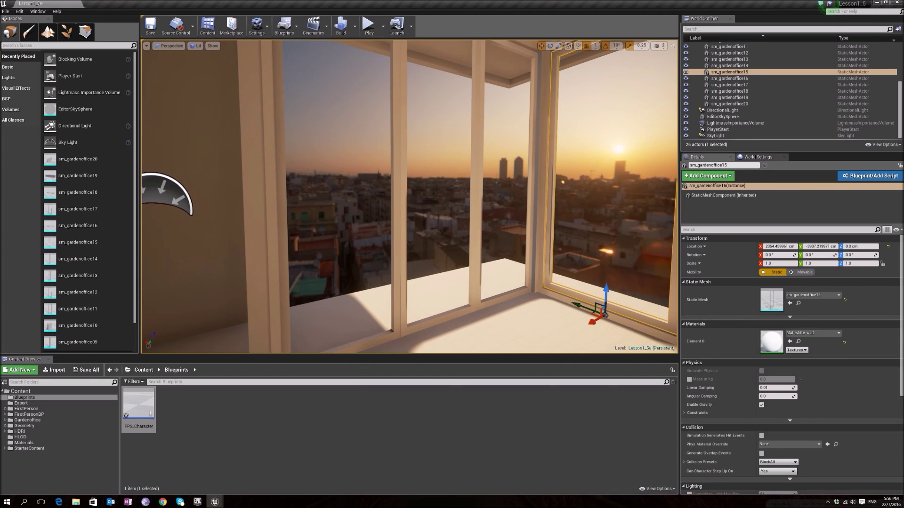